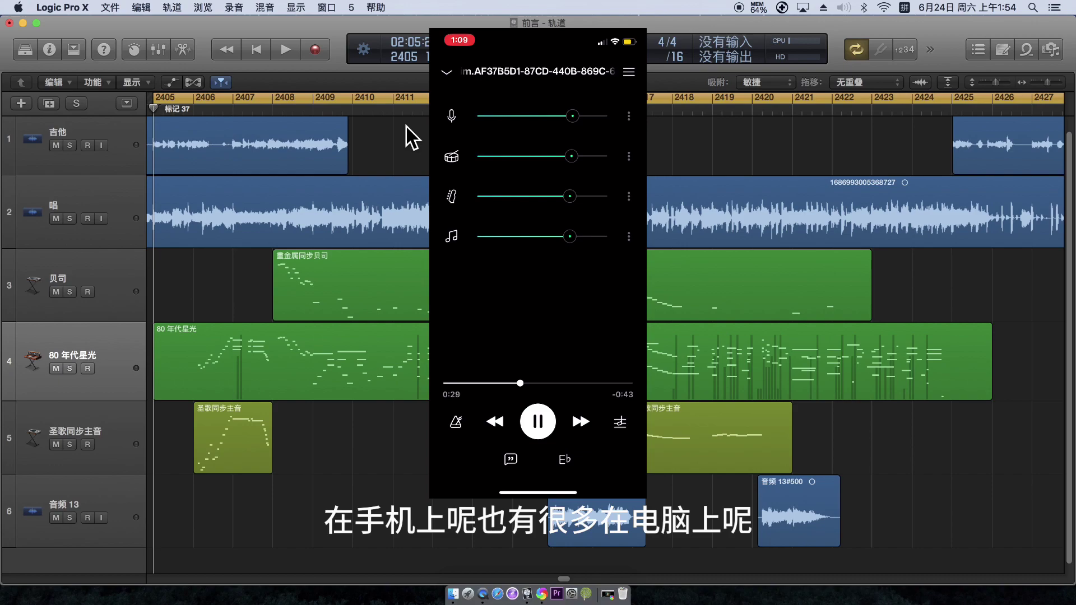
Step: Switch to the browser's YouTube page, dismiss the translation offer and check the search term "positions ariana grande accpella"
left_click(543, 594)
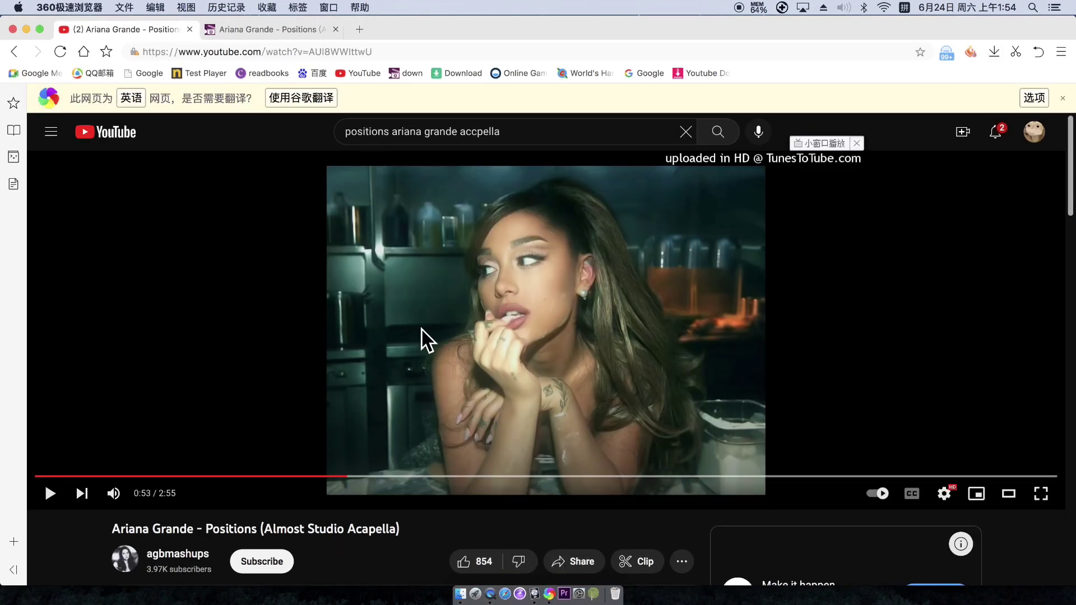
left_click(1063, 98)
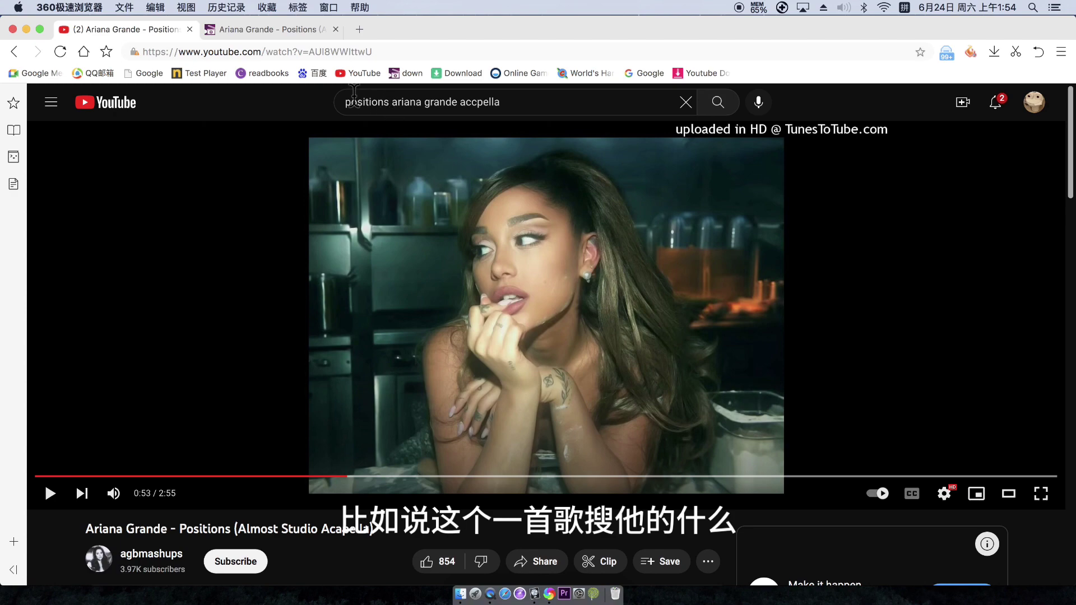
left_click(460, 101)
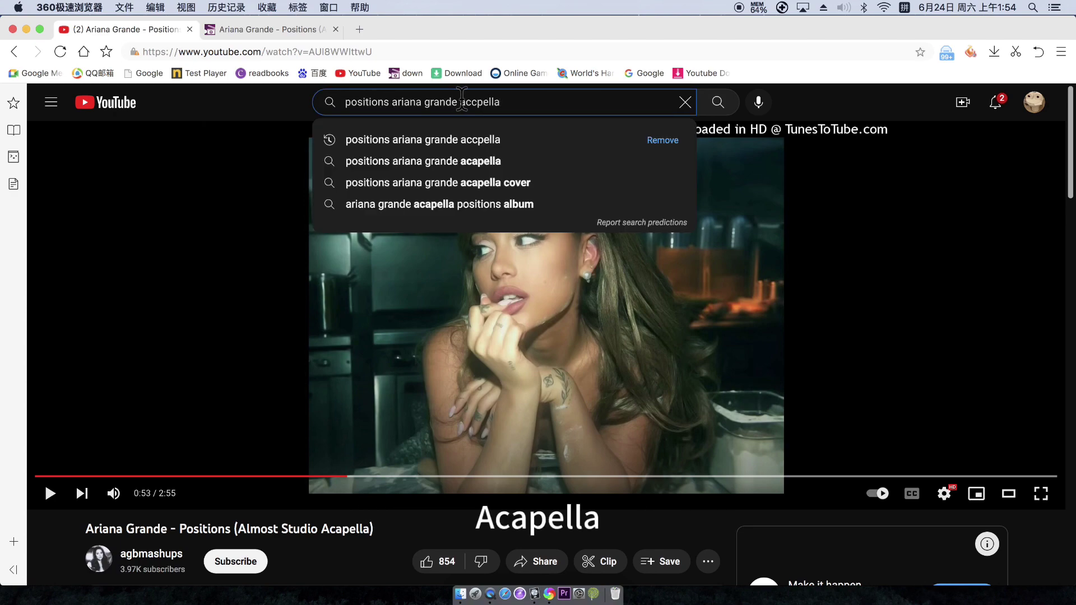
double_click(462, 101)
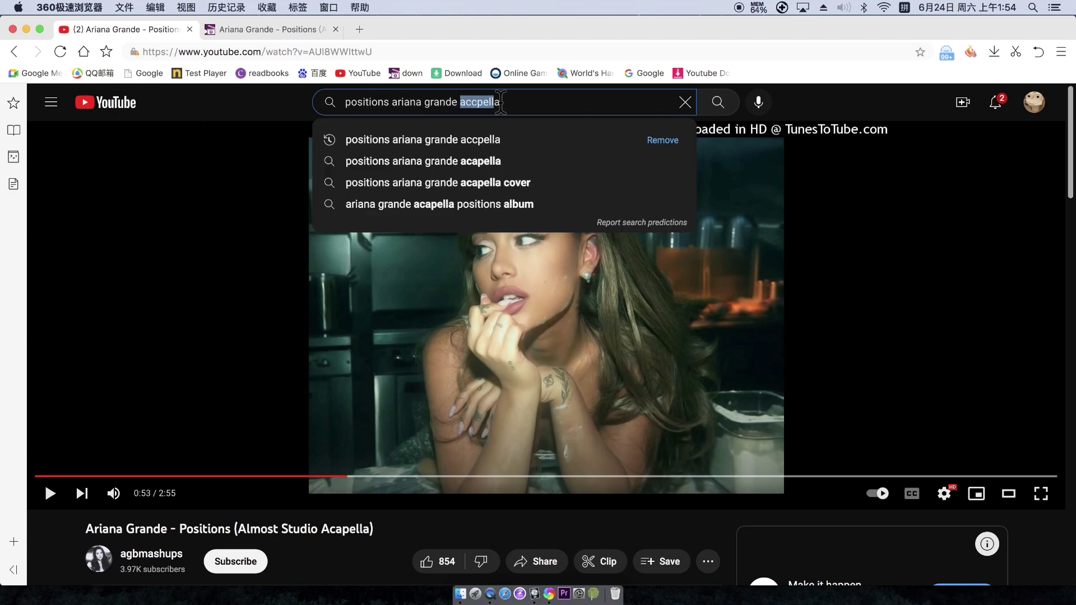
left_click(916, 109)
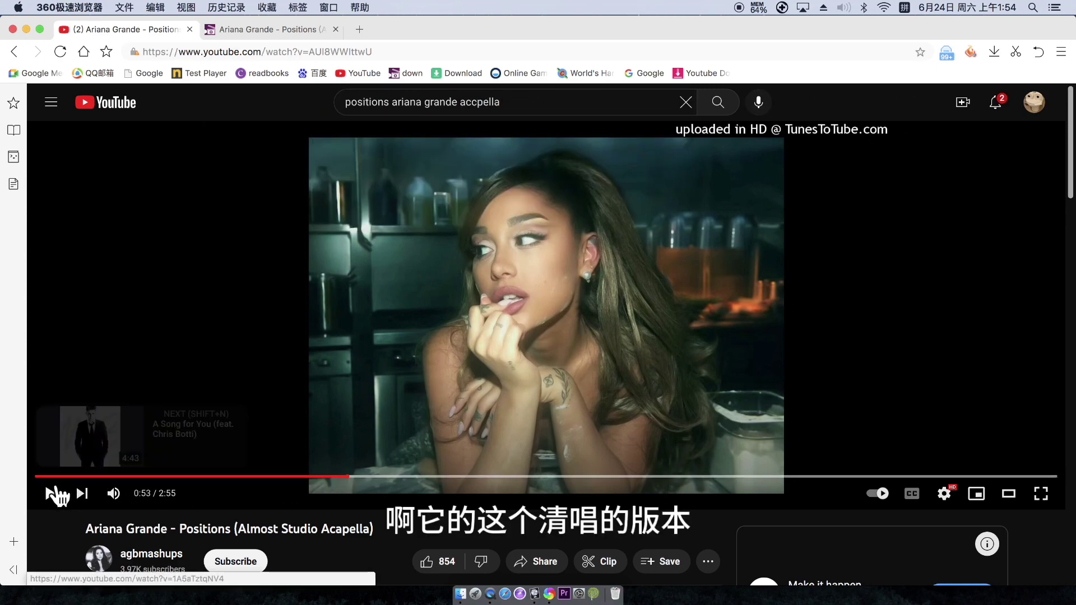
Step: Play the Ariana Grande - Positions acapella video, skip ahead to about 1:12 and pause it
left_click(54, 493)
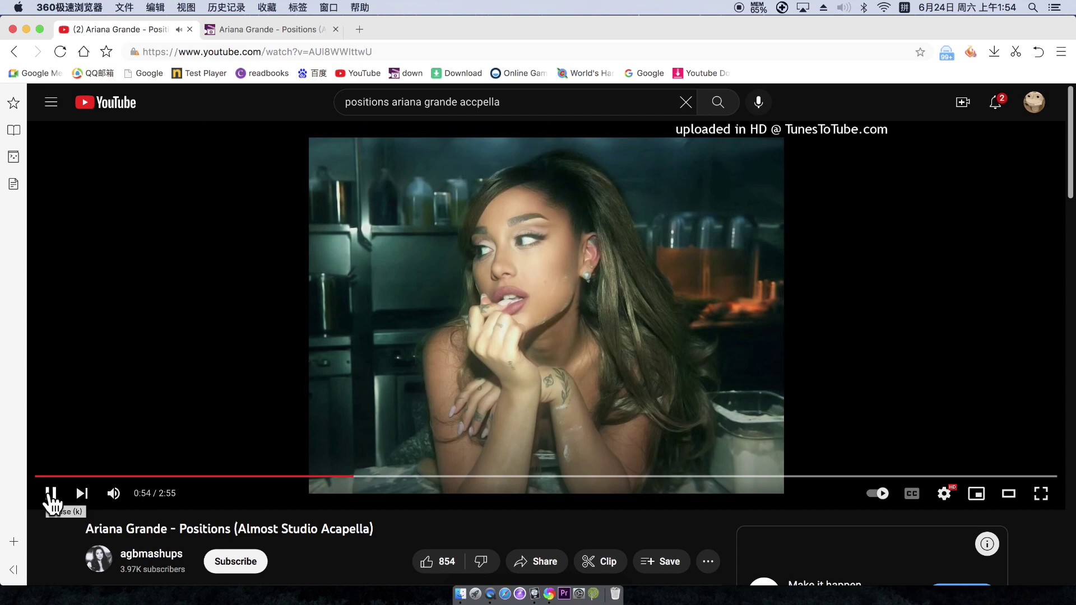
left_click(457, 477)
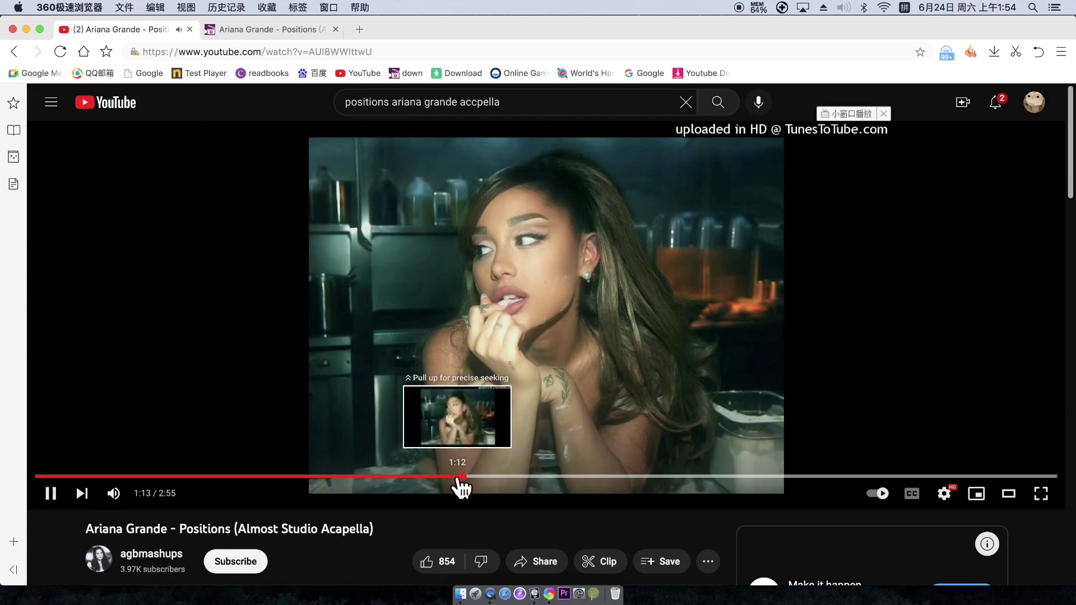
left_click(51, 495)
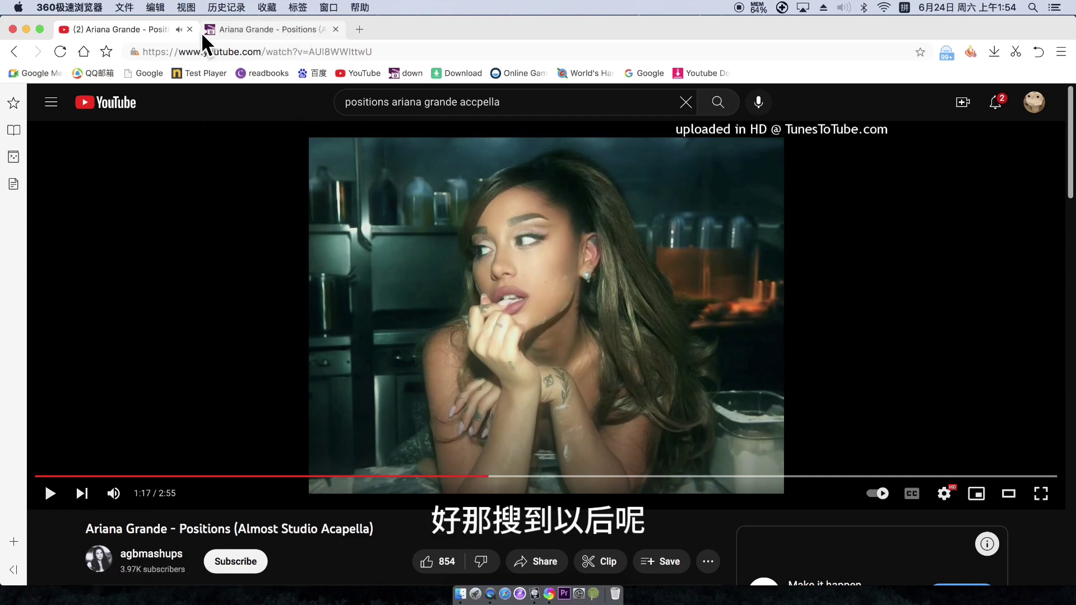
Step: Briefly preview the Positions acapella video on the already open btclod YouTube downloader page
left_click(274, 29)
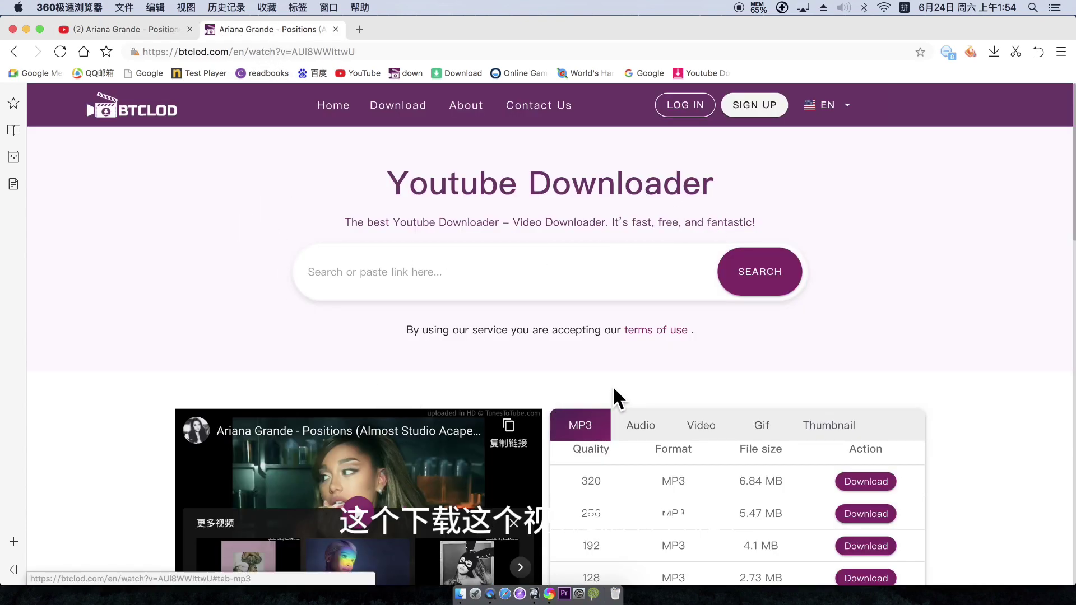
scroll(612, 387, "down", 2)
scroll(613, 367, "down", 3)
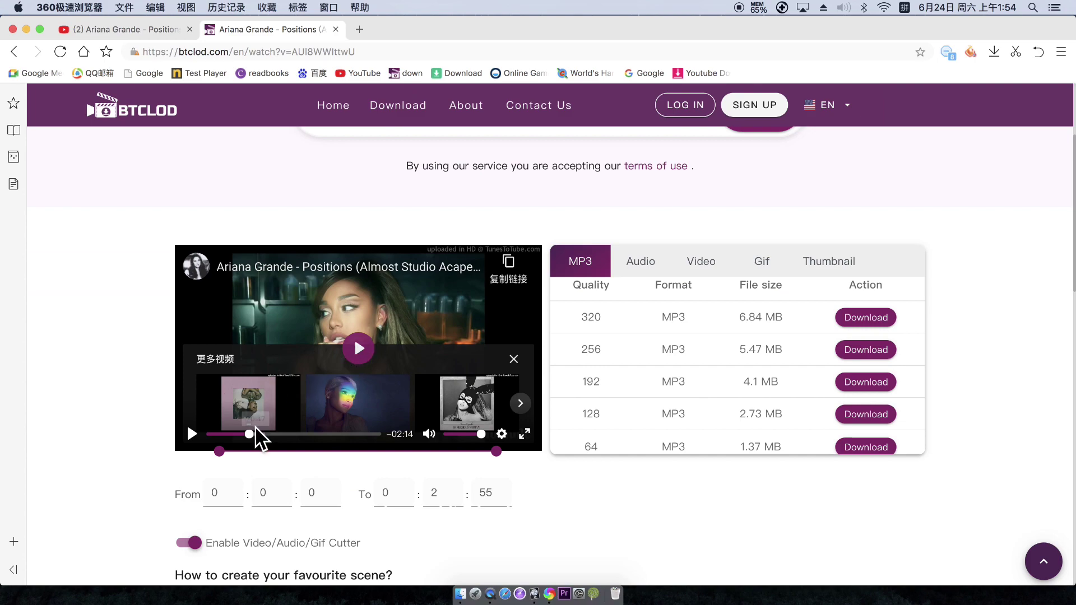
left_click(191, 439)
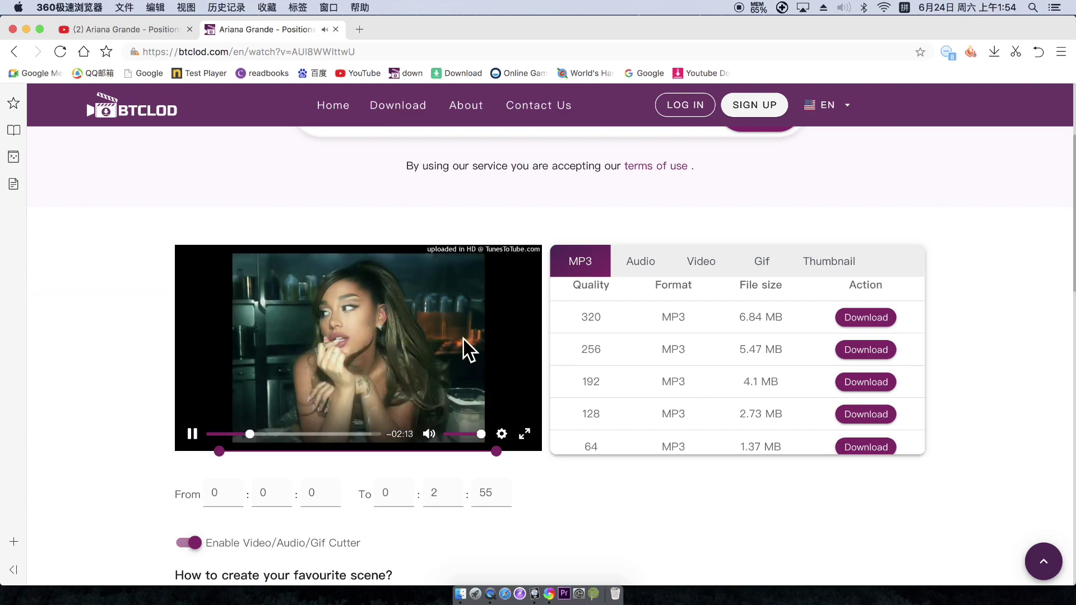
scroll(499, 246, "up", 4)
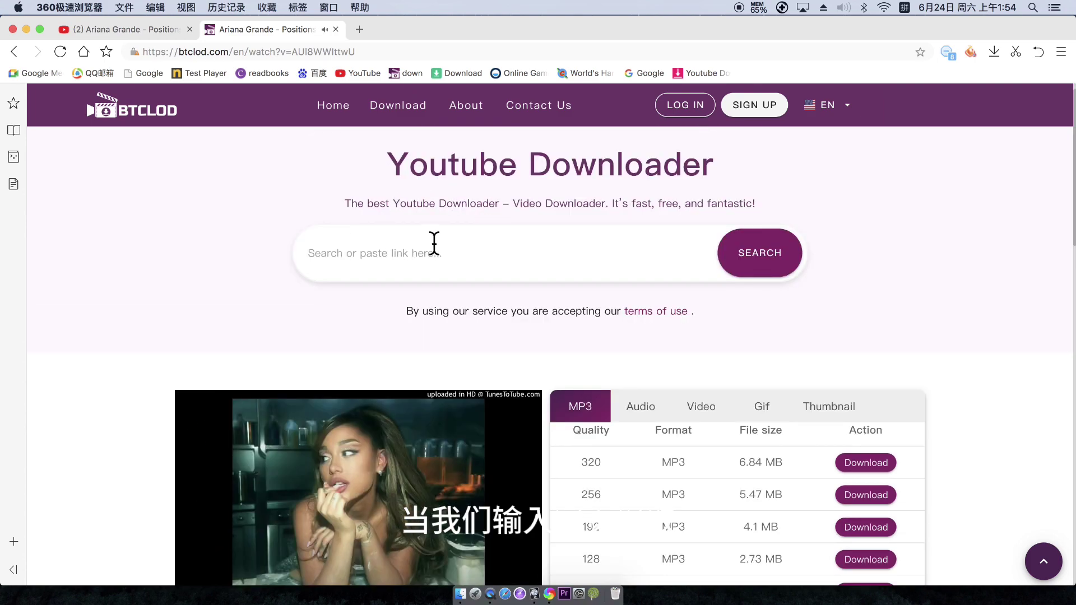
scroll(404, 258, "down", 6)
left_click(192, 382)
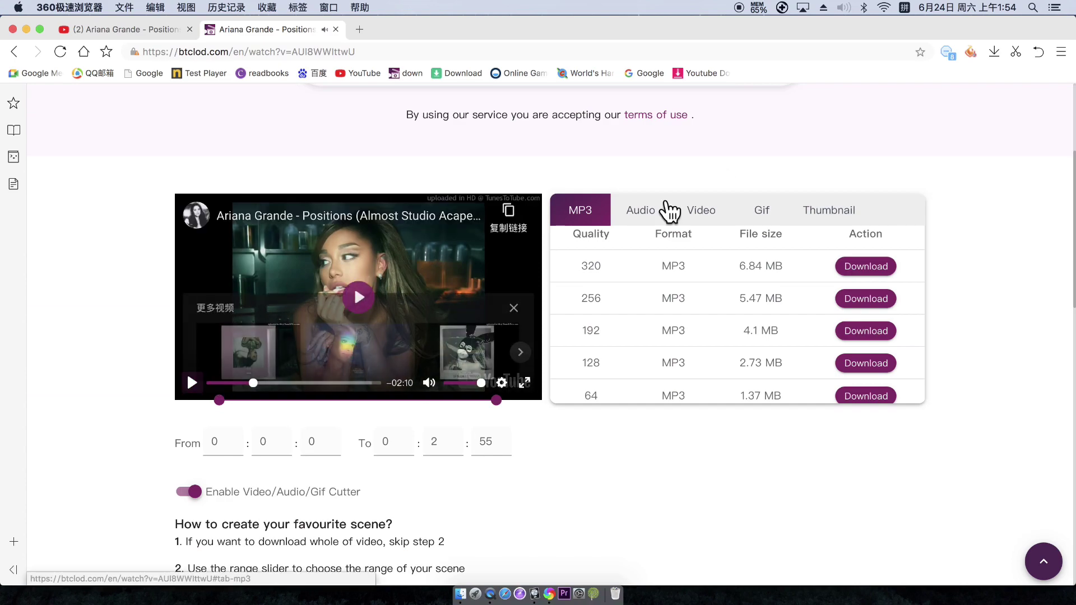
Step: Show the audio download formats for the video and review the Youtube Downloader heading above the link search
left_click(639, 212)
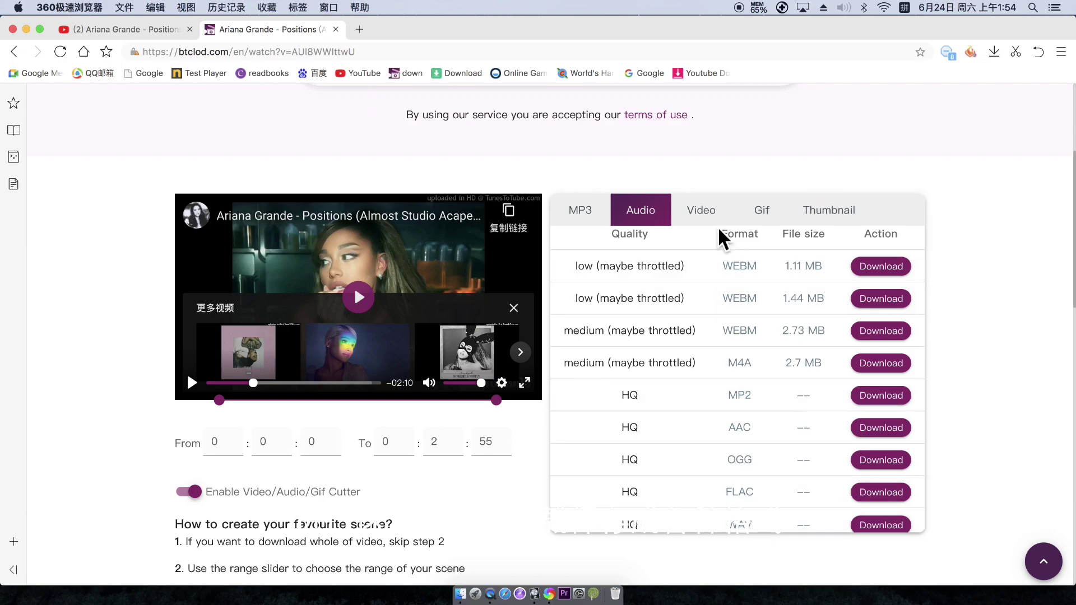
scroll(723, 234, "up", 3)
scroll(729, 234, "up", 1)
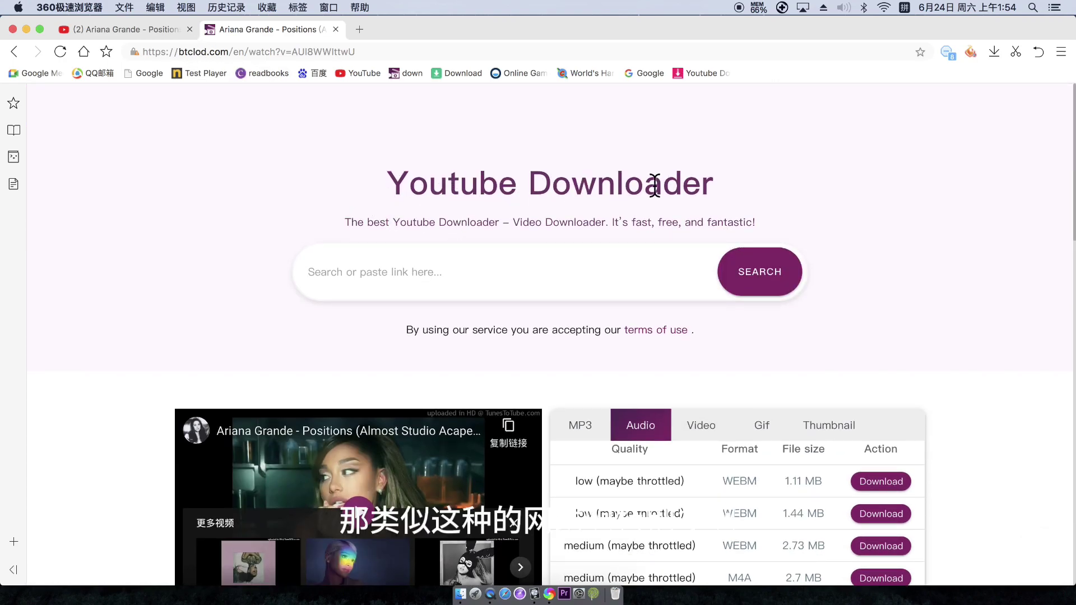
left_click_drag(710, 183, 376, 190)
left_click(205, 250)
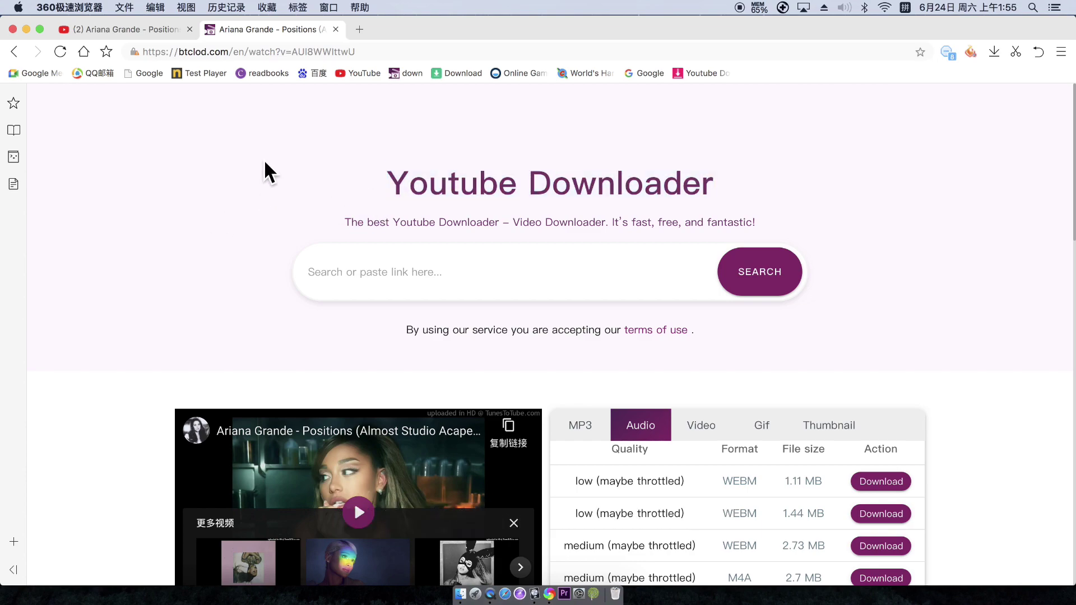
left_click(139, 30)
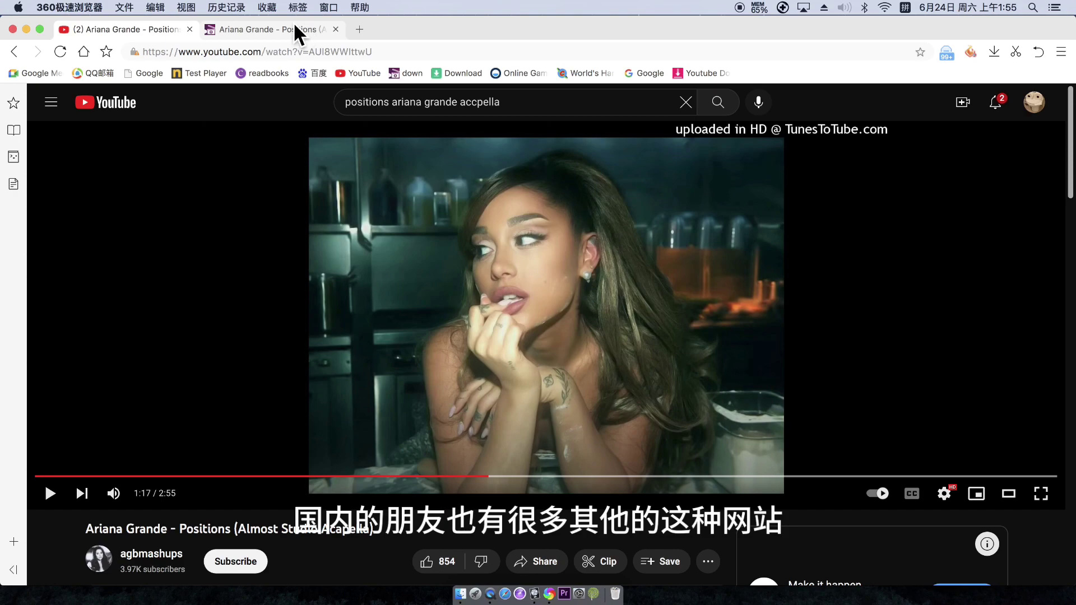
left_click(293, 27)
left_click(137, 26)
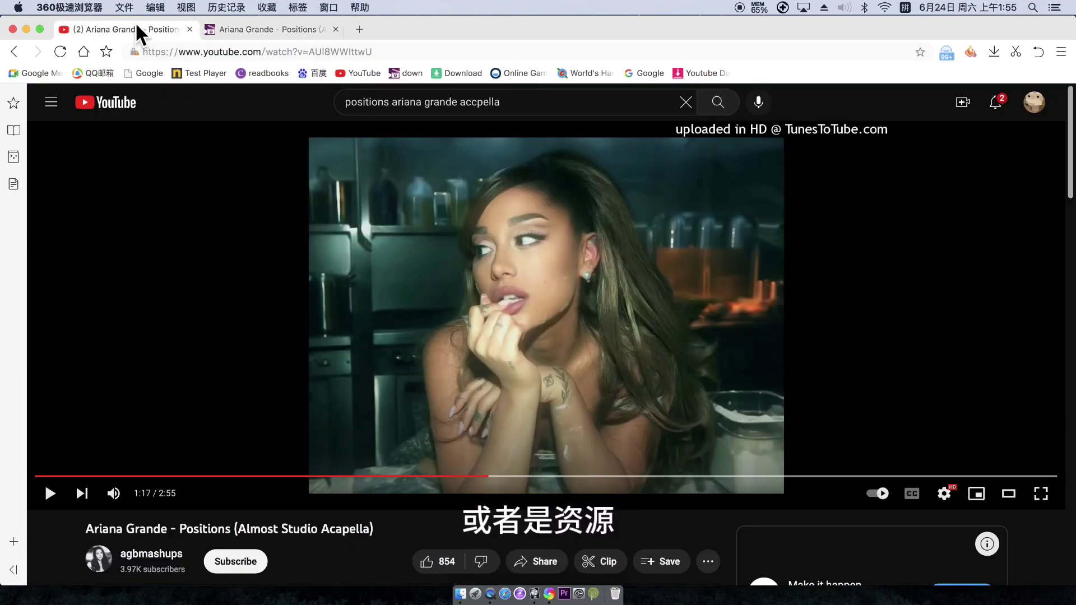
mouse_move(436, 166)
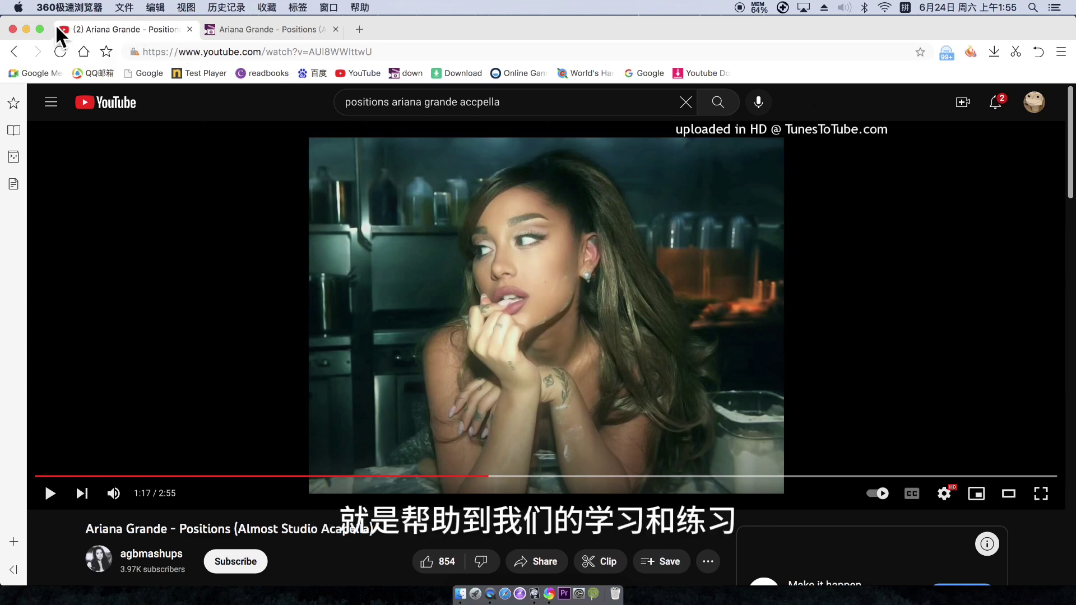
Step: Switch to Logic Pro X and audition the 唱 track in solo, stopping playback and turning its solo off at the end
left_click(534, 594)
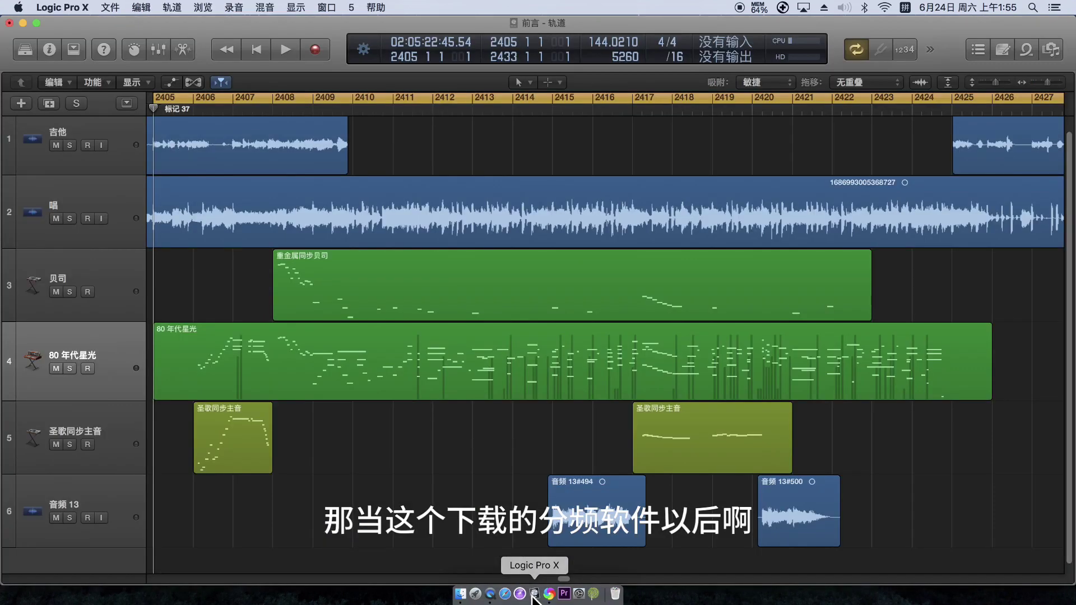
left_click(108, 186)
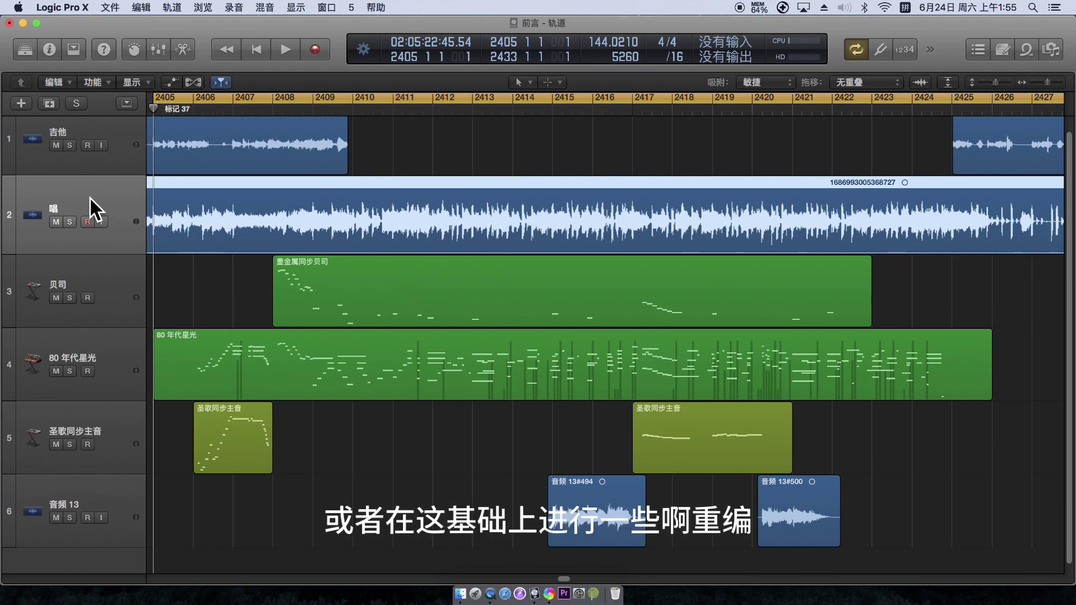
left_click(70, 222)
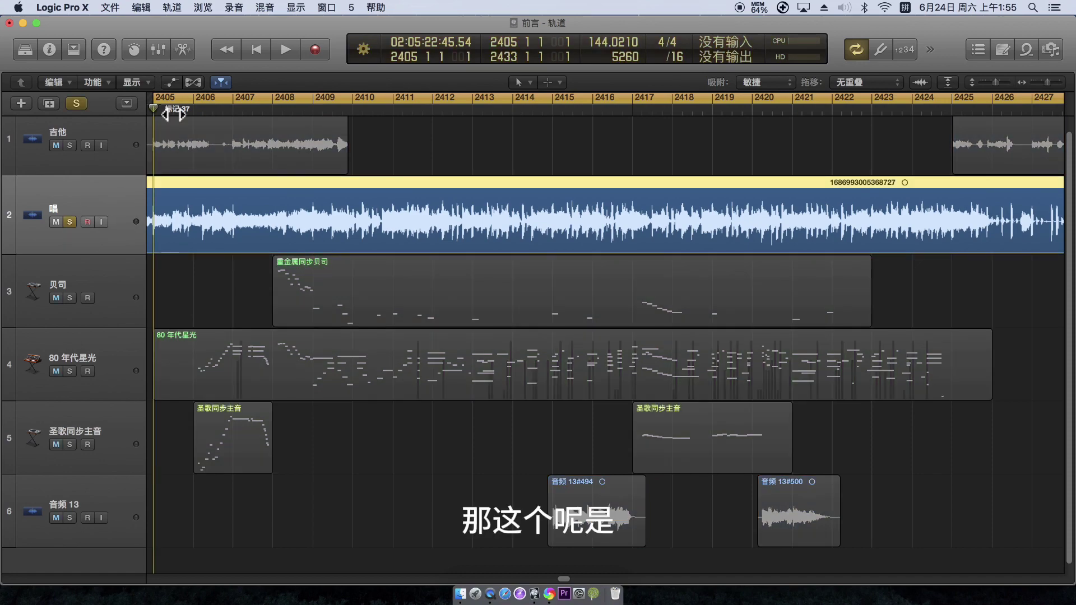
left_click(284, 45)
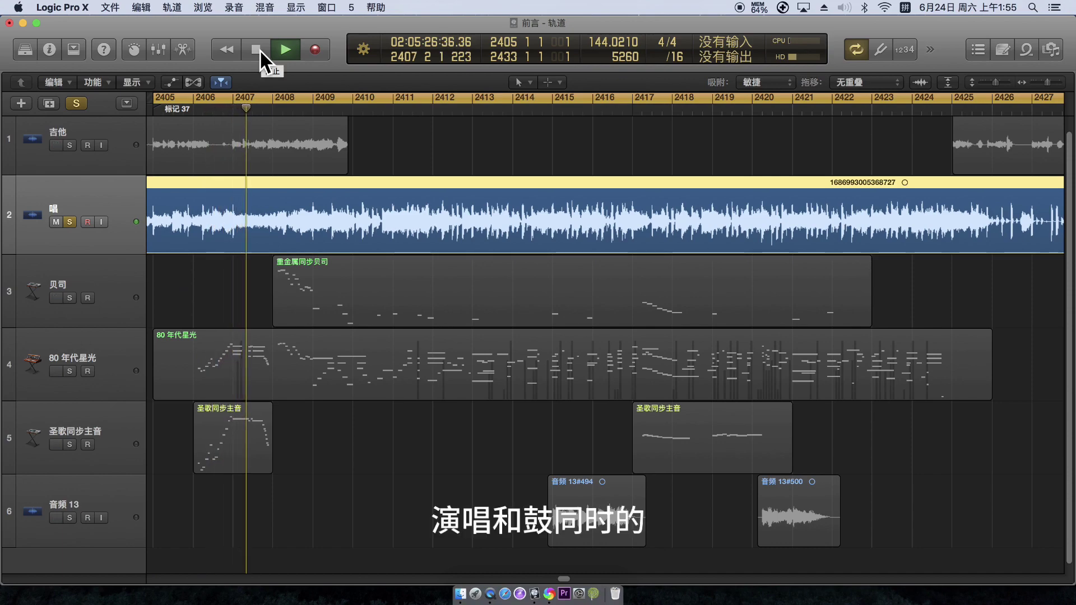
left_click(260, 50)
left_click(69, 221)
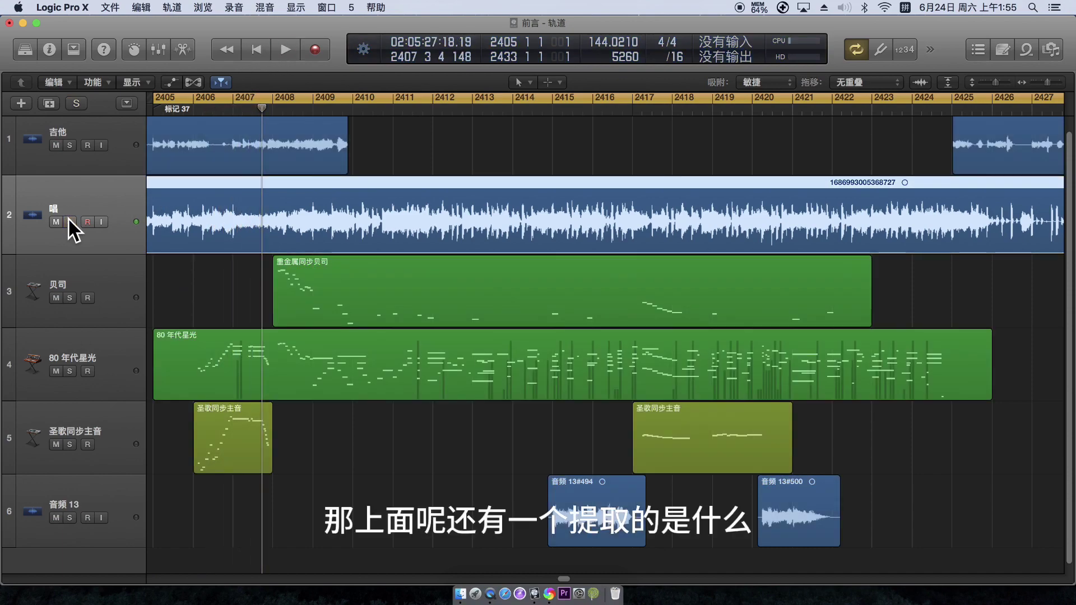
Step: Audition the 吉他 track in solo, stopping playback and clearing the solo at the end
left_click(69, 145)
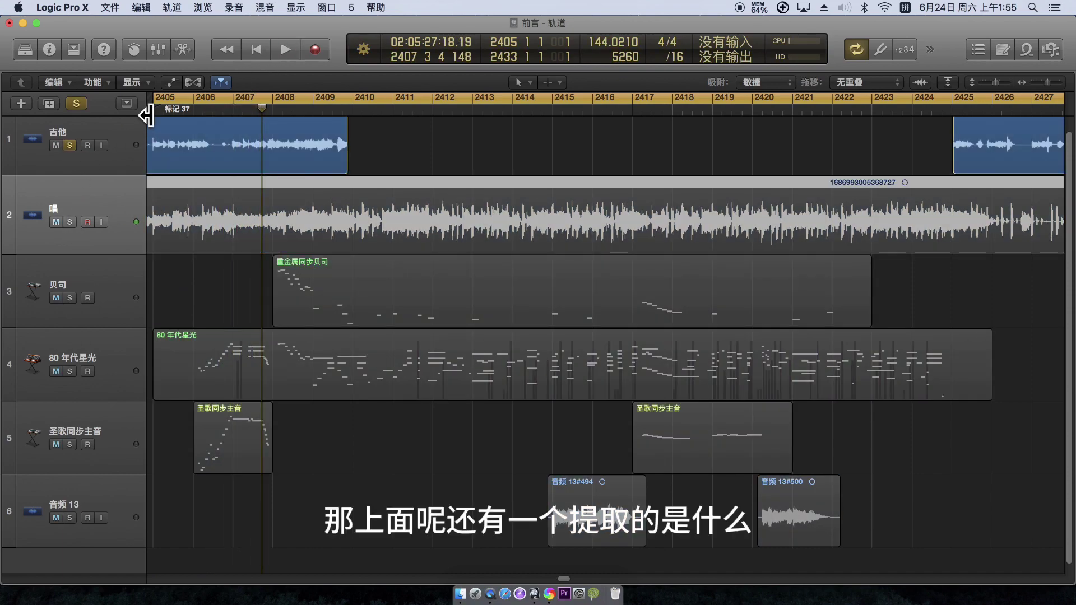
left_click(287, 49)
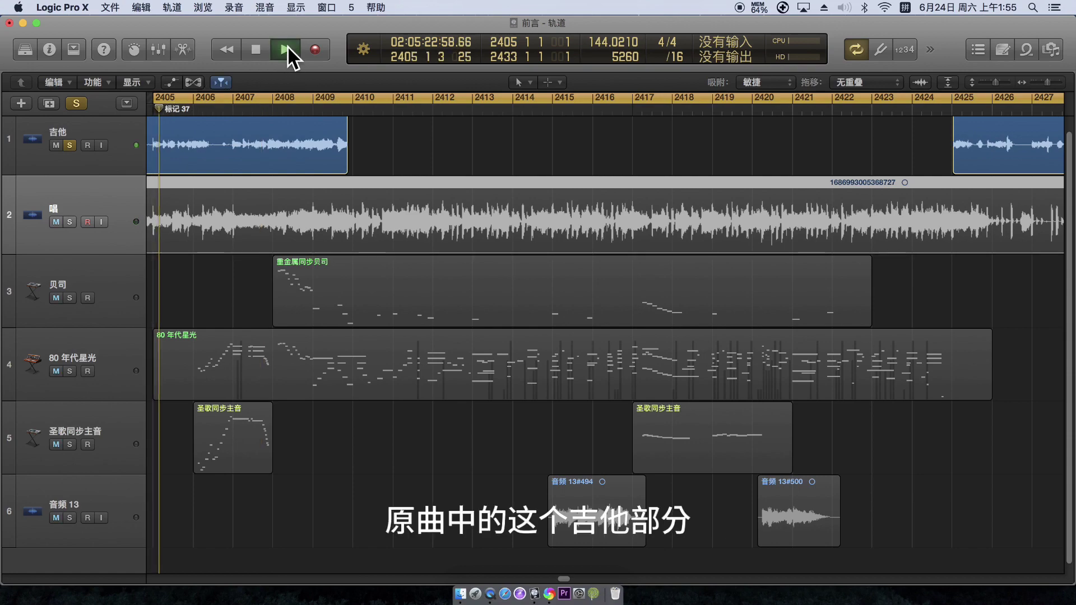
left_click(257, 48)
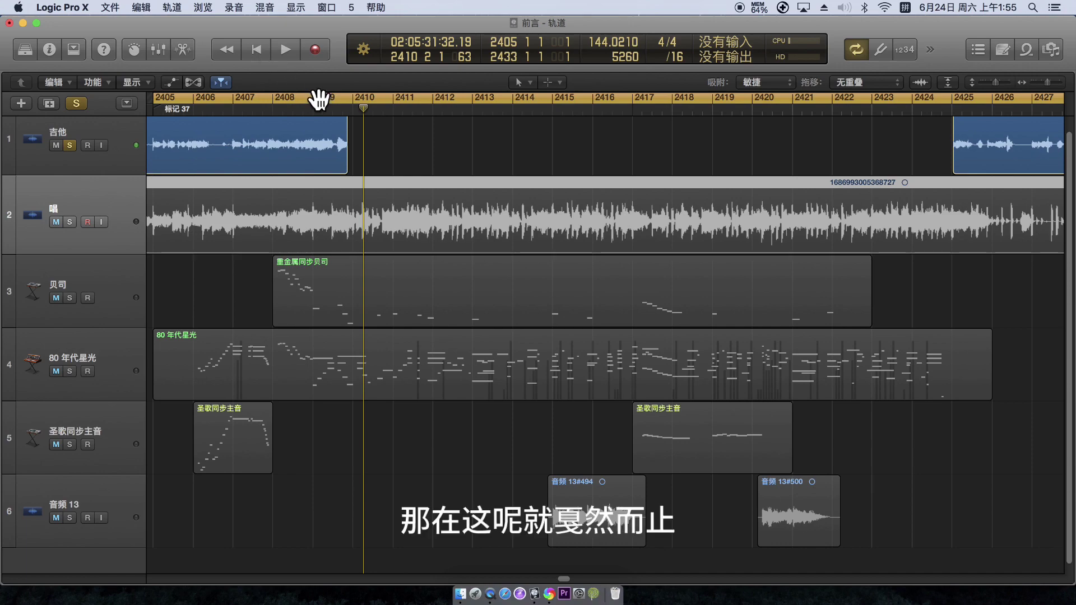
left_click(84, 103)
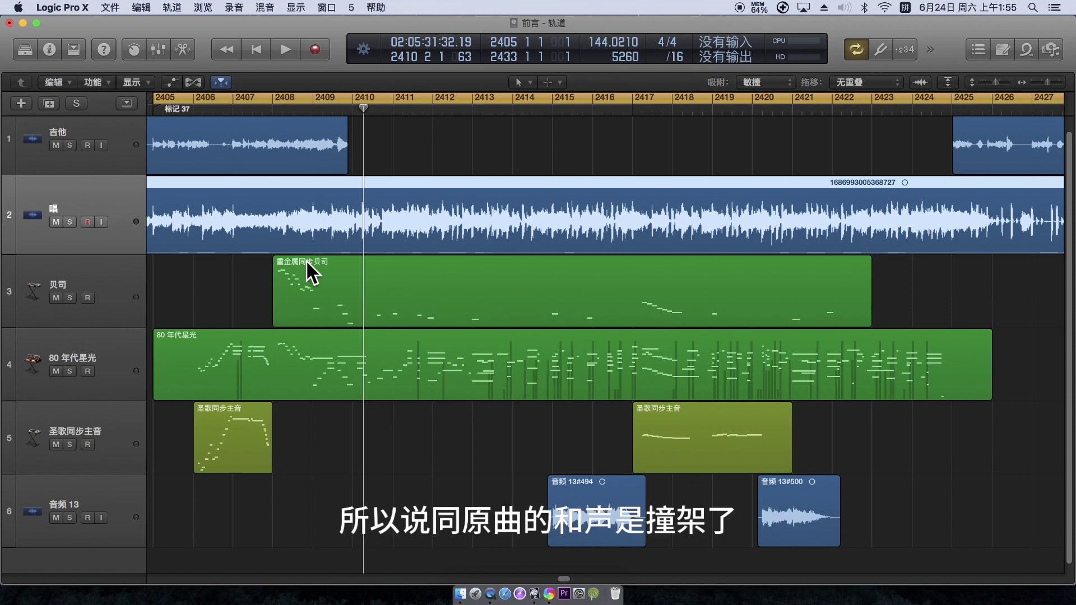
Step: Move the playhead to bar 2410 and look through the 贝司, 80 年代星光 and 音频 13 tracks
left_click(361, 110)
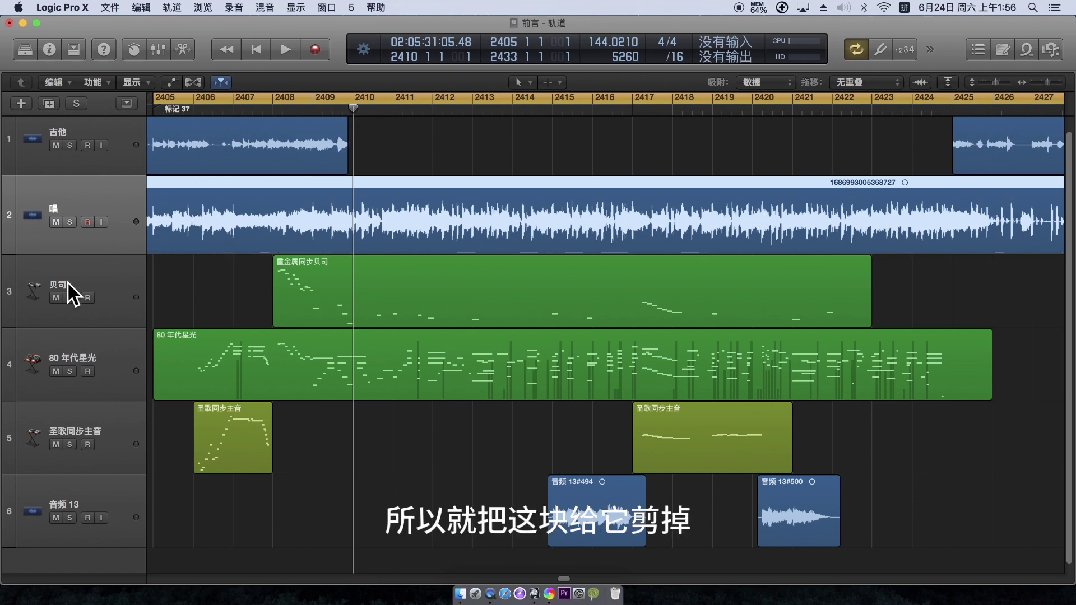
left_click(106, 310)
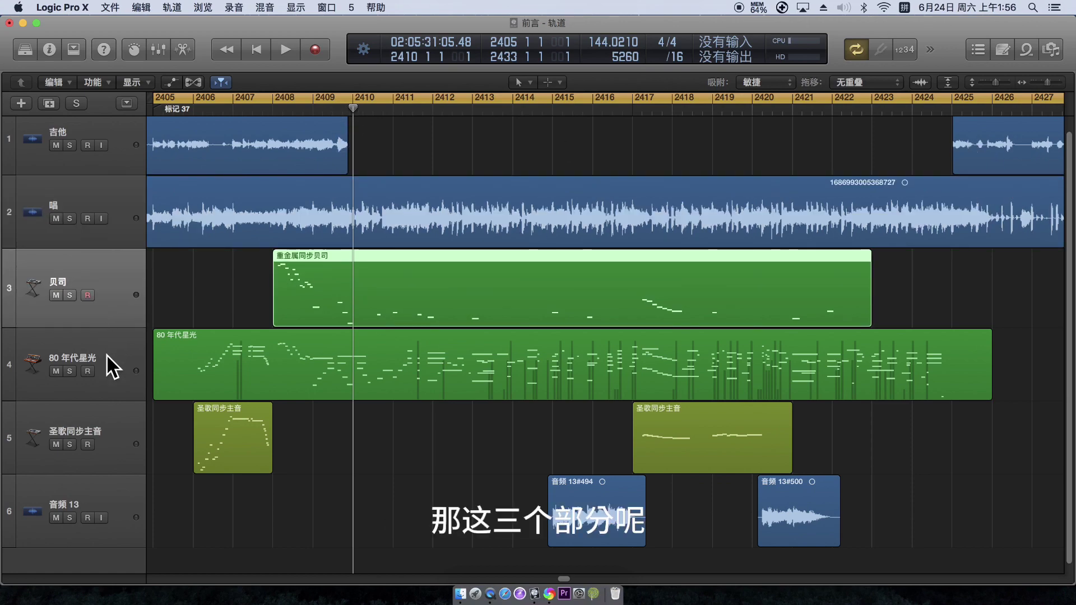
left_click(107, 354)
left_click(115, 439)
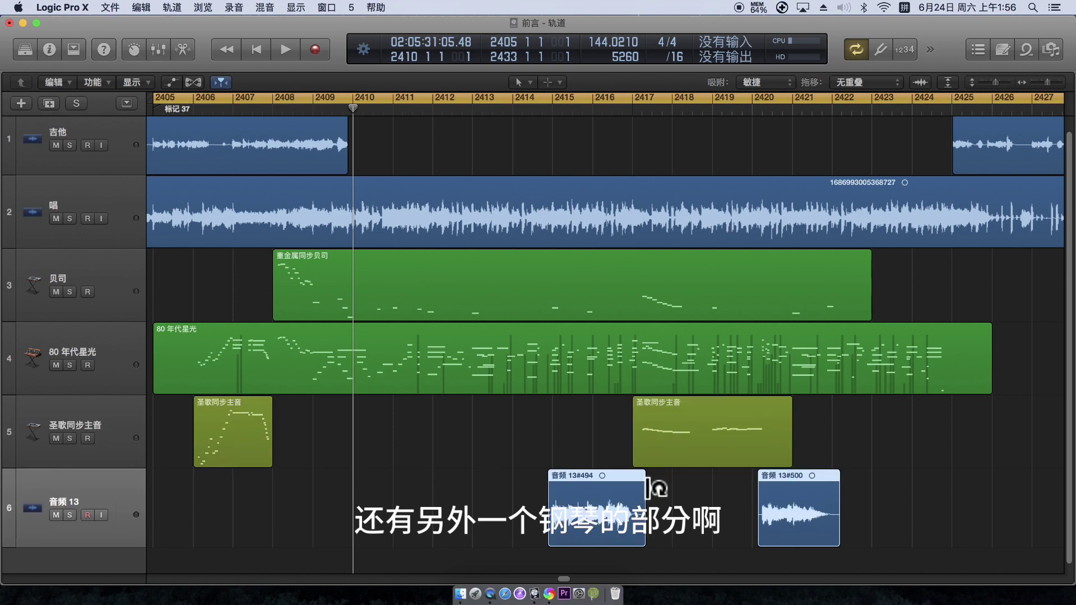
left_click(499, 433)
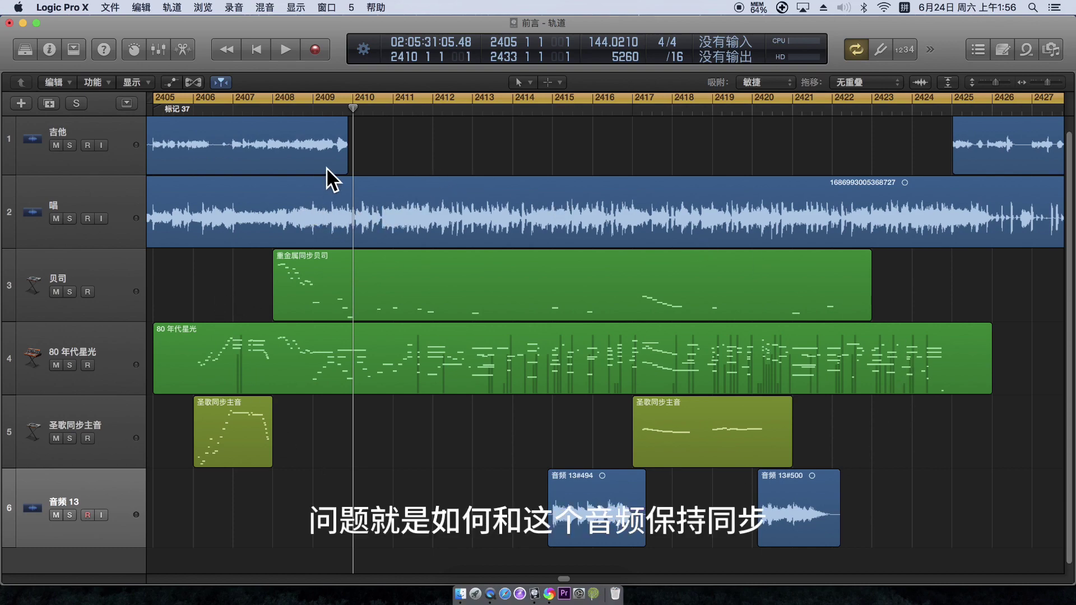
Step: Detect the tempo of the audio region on the 唱 track, accept the result, and undo the change
left_click(249, 211)
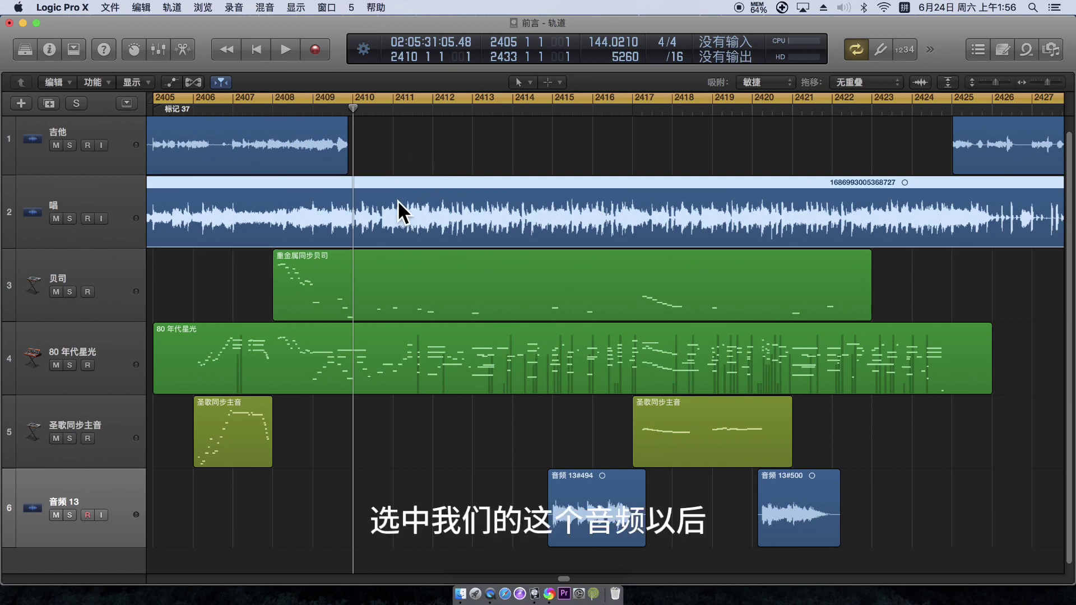
left_click(149, 7)
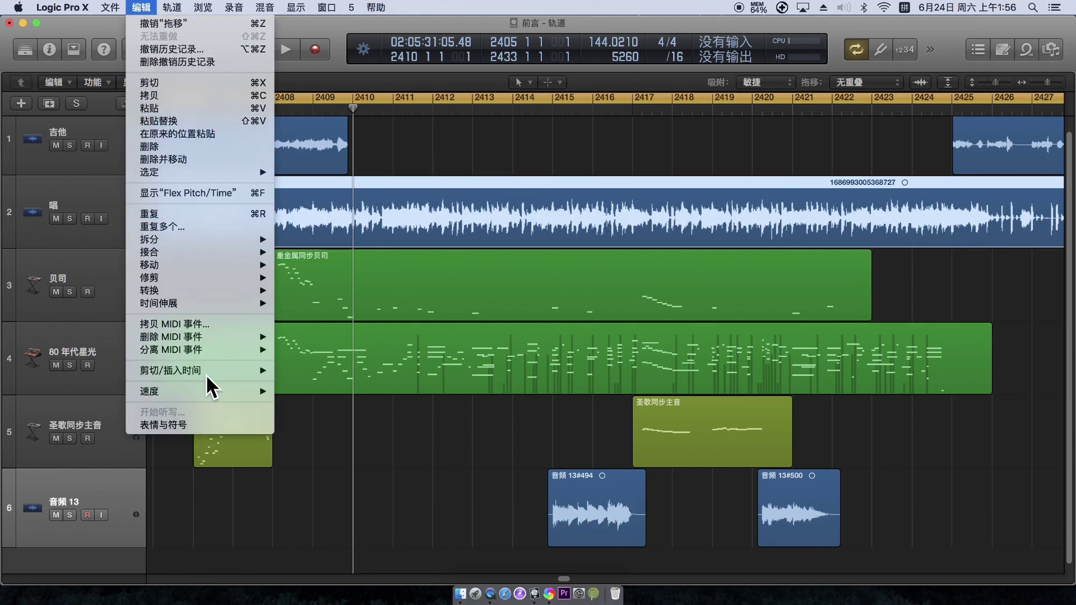
mouse_move(214, 392)
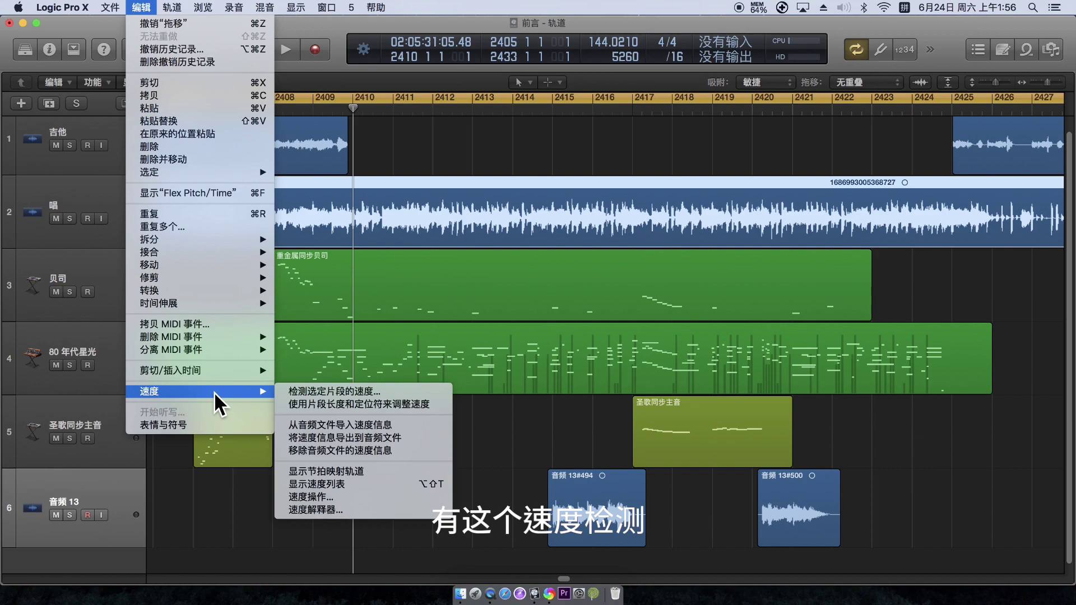
left_click(331, 392)
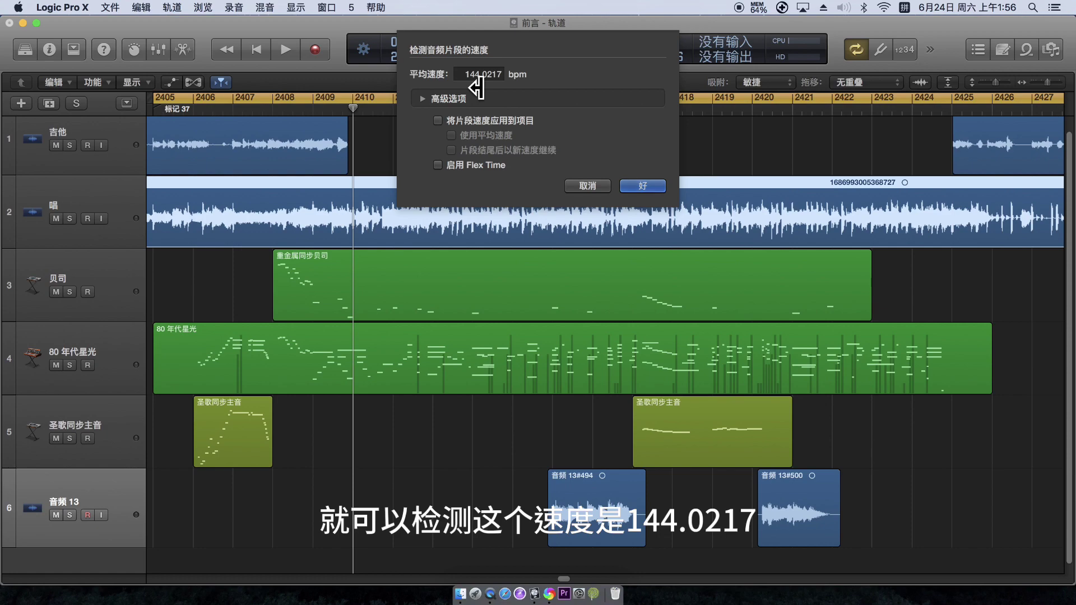
left_click(648, 187)
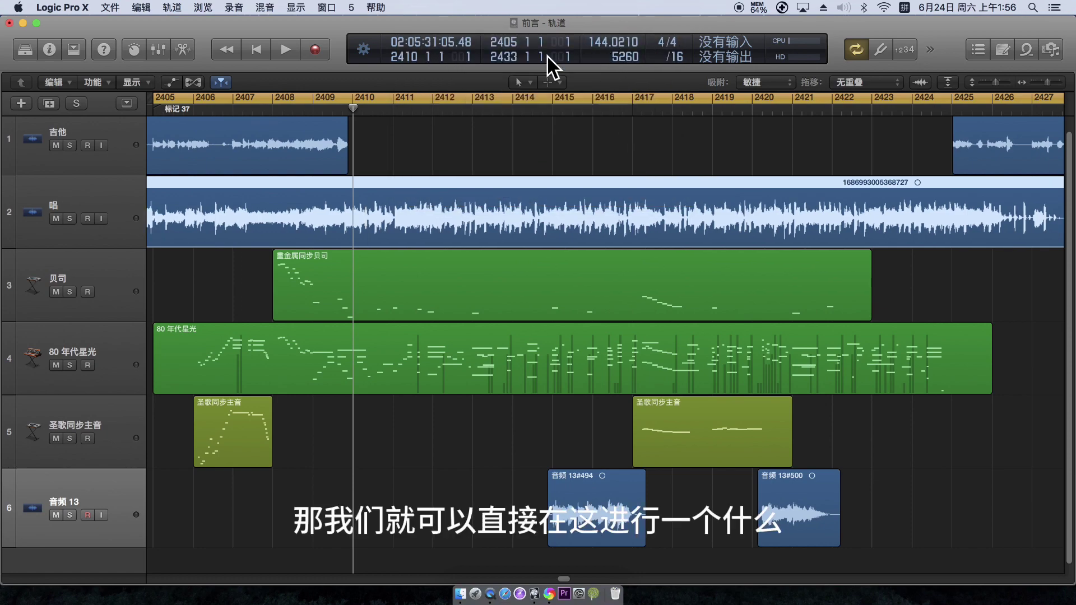
left_click(141, 7)
left_click(156, 29)
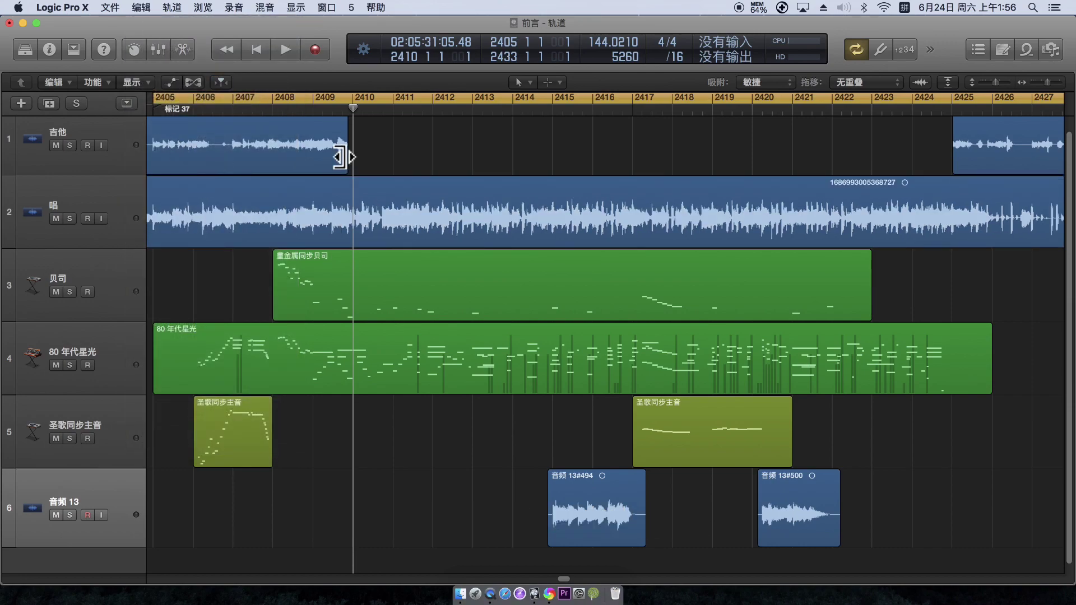
Step: Play the arrangement briefly from bar 2405 and look through the 贝司, 80 年代星光, 圣歌同步主音 and 音频 13 tracks
key("space")
key("space")
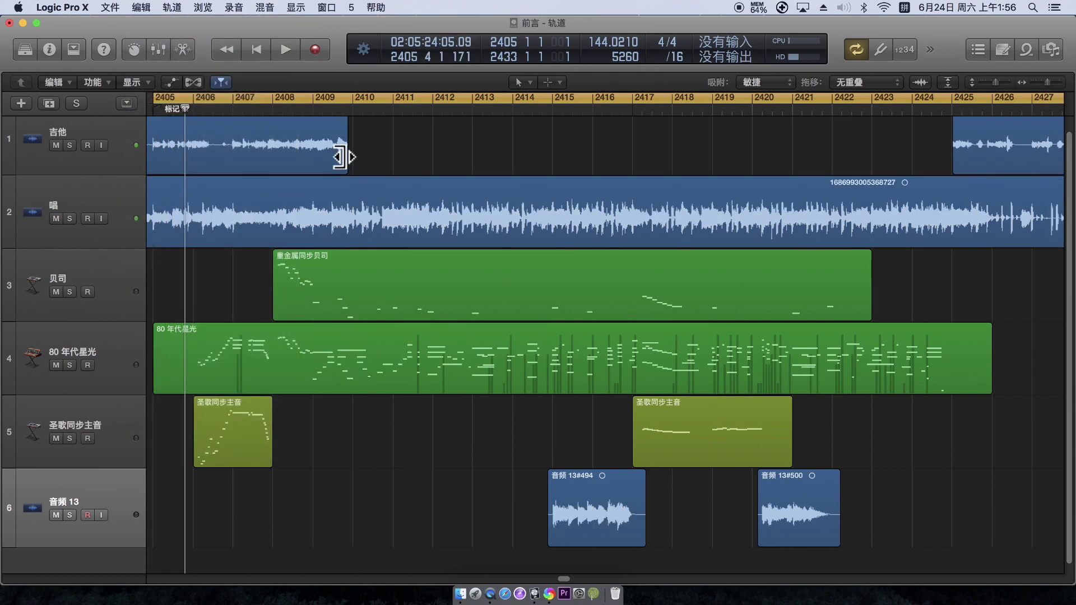
left_click(108, 308)
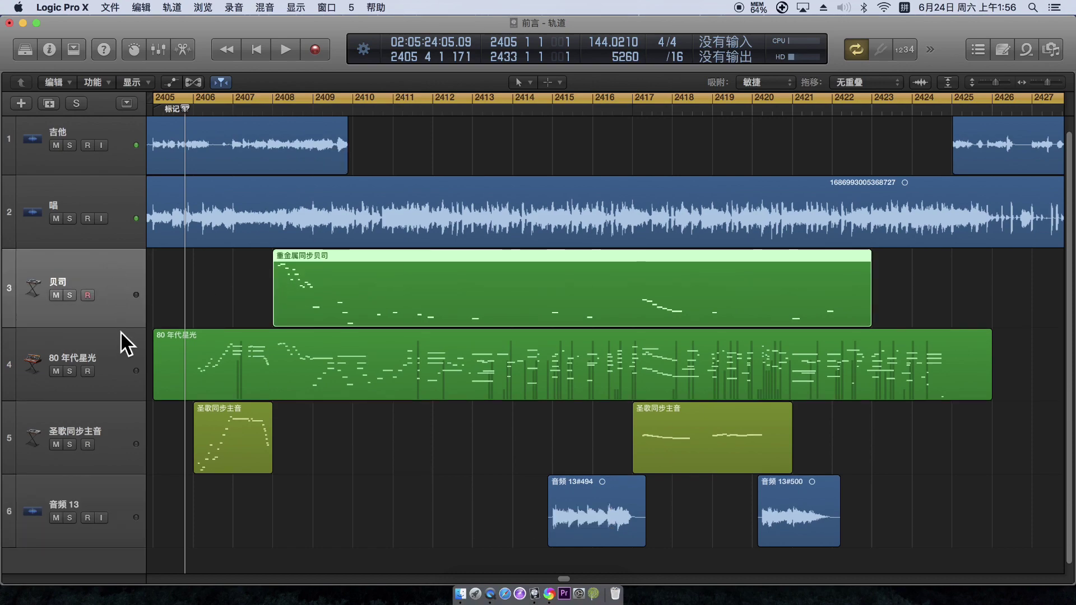
left_click(118, 373)
left_click(119, 440)
left_click(122, 493)
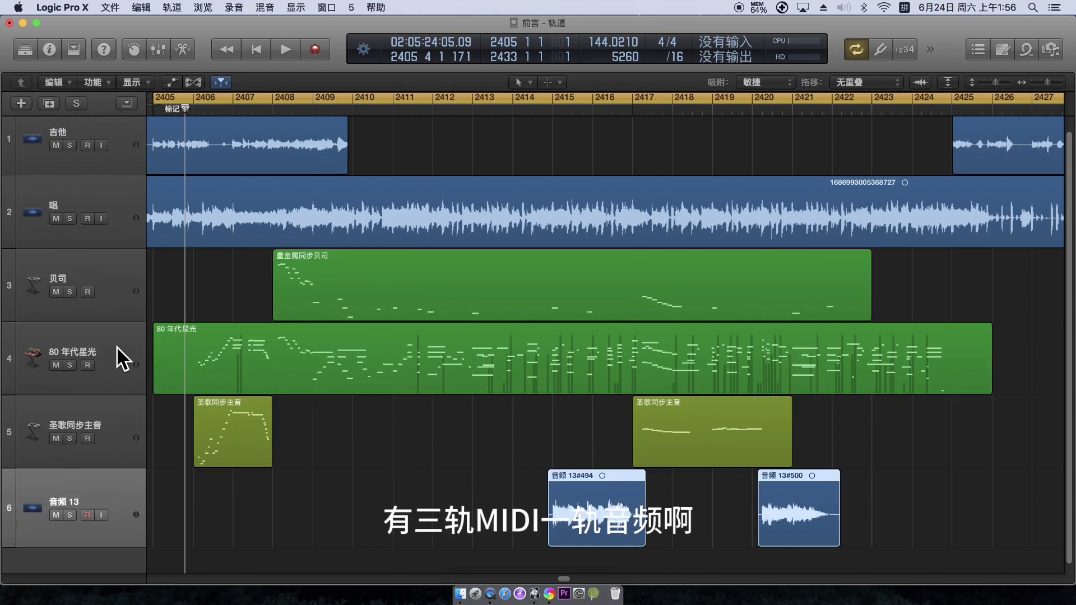
Step: Audition the 贝司 track in solo from bar 2408, stopping playback and clearing the solo at the end
left_click(105, 284)
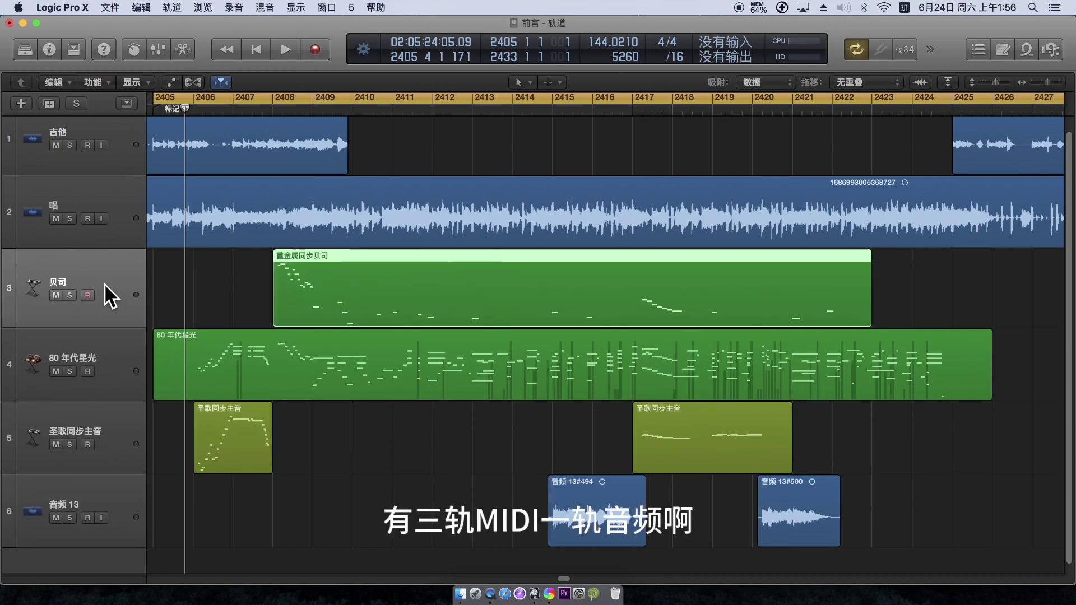
left_click(69, 294)
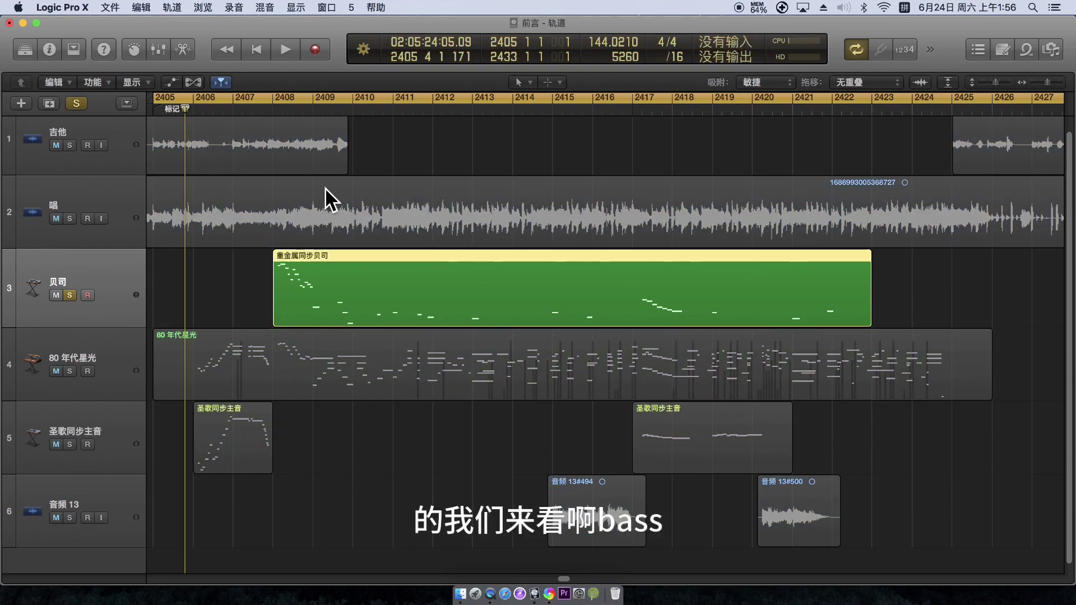
double_click(281, 109)
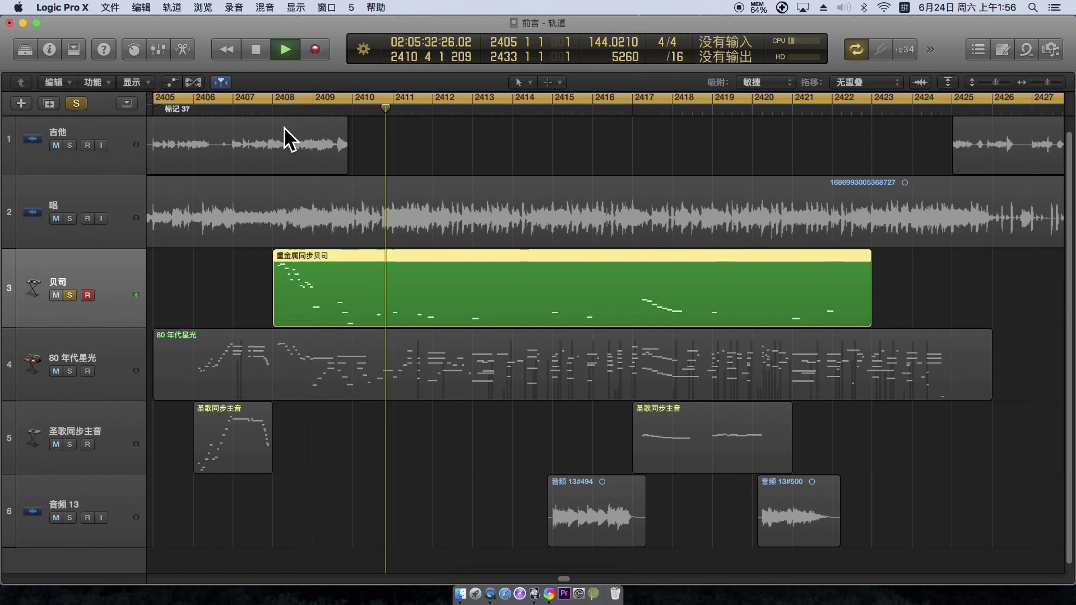
left_click(255, 49)
left_click(69, 295)
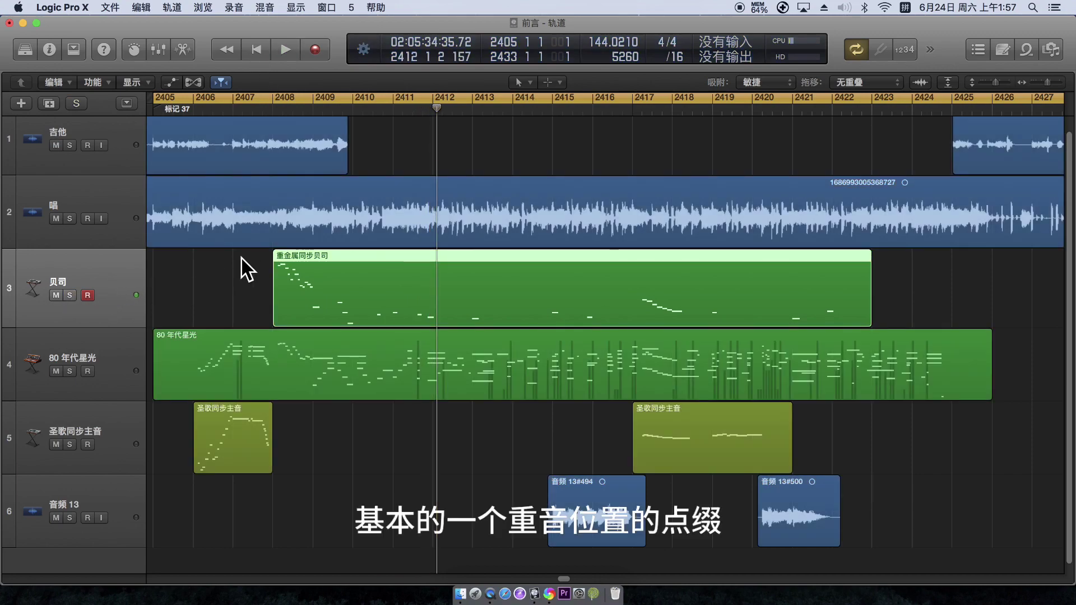
Step: Audition the 80 年代星光 keyboard track in solo, stopping playback and clearing its solo at the end
left_click(118, 355)
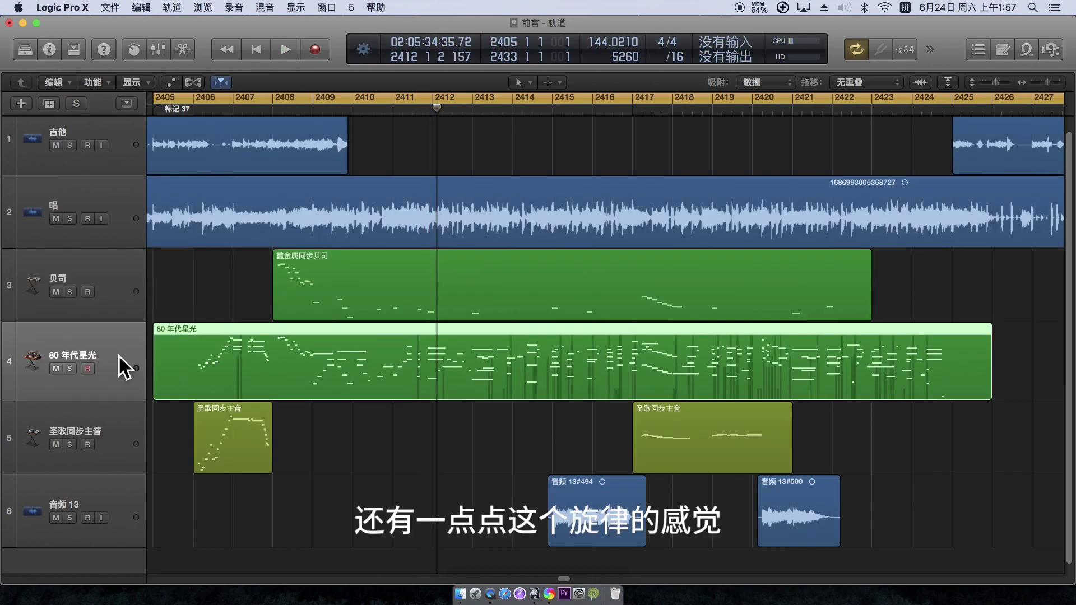
left_click(69, 369)
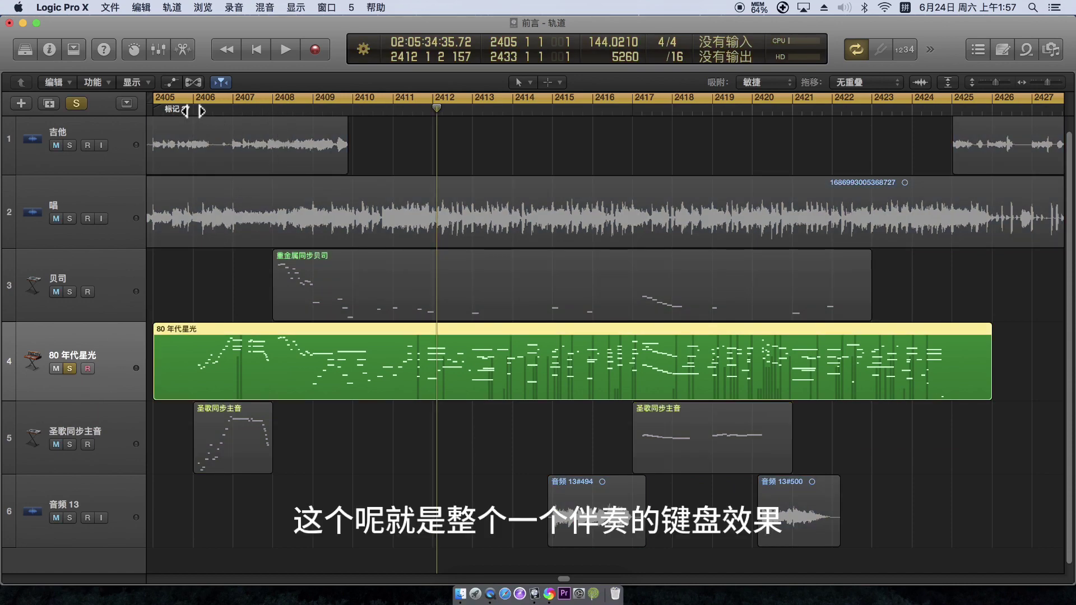
key("space")
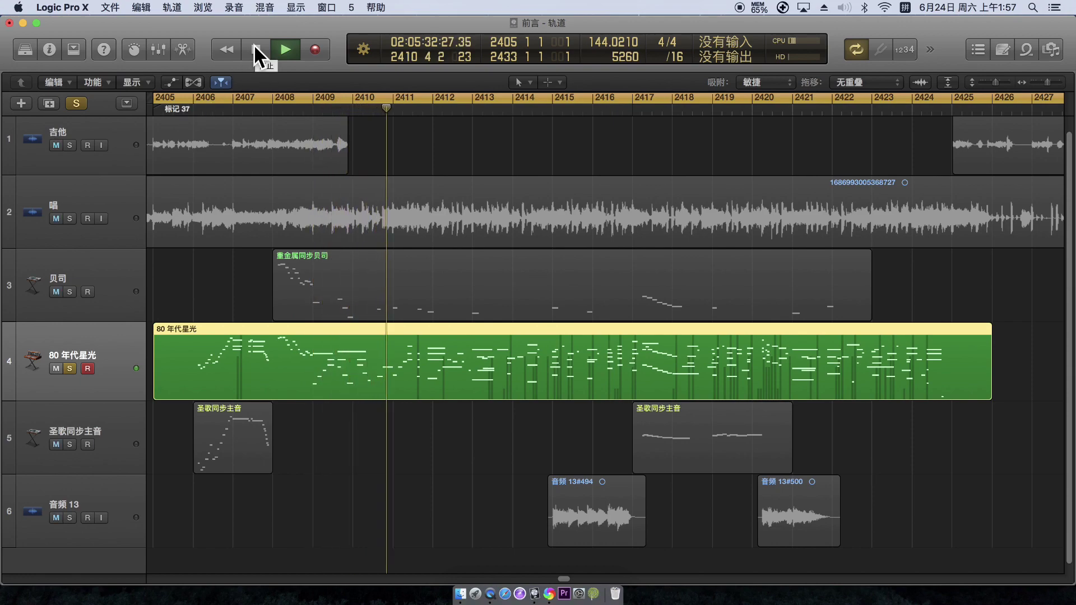
left_click(255, 48)
left_click(118, 426)
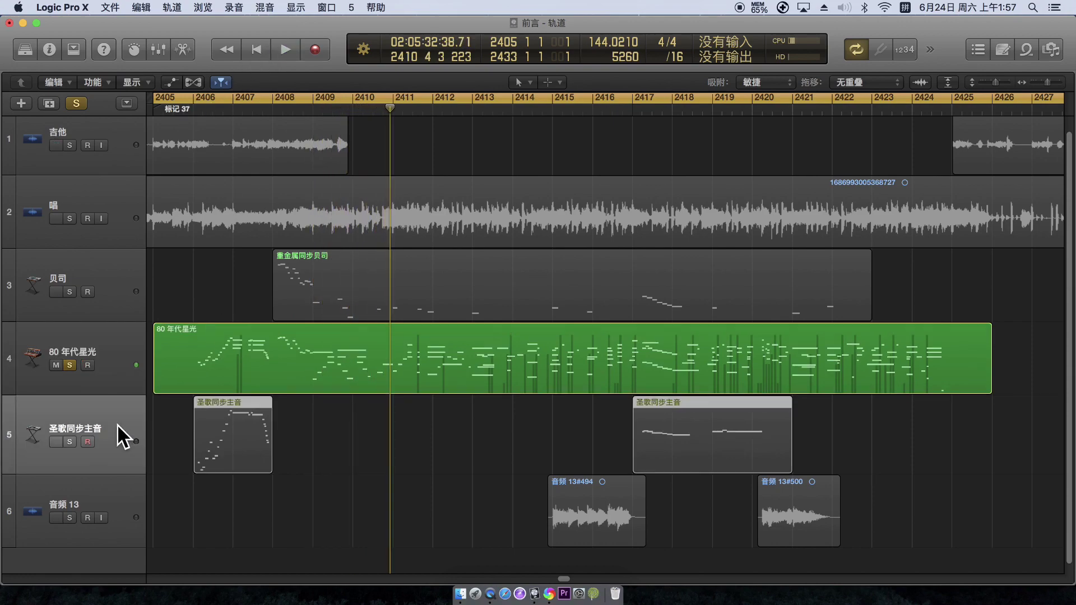
left_click(70, 366)
Step: Audition both regions of the 圣歌同步主音 track in solo, jumping to bar 2417 for the second, and clear the solo
left_click(69, 442)
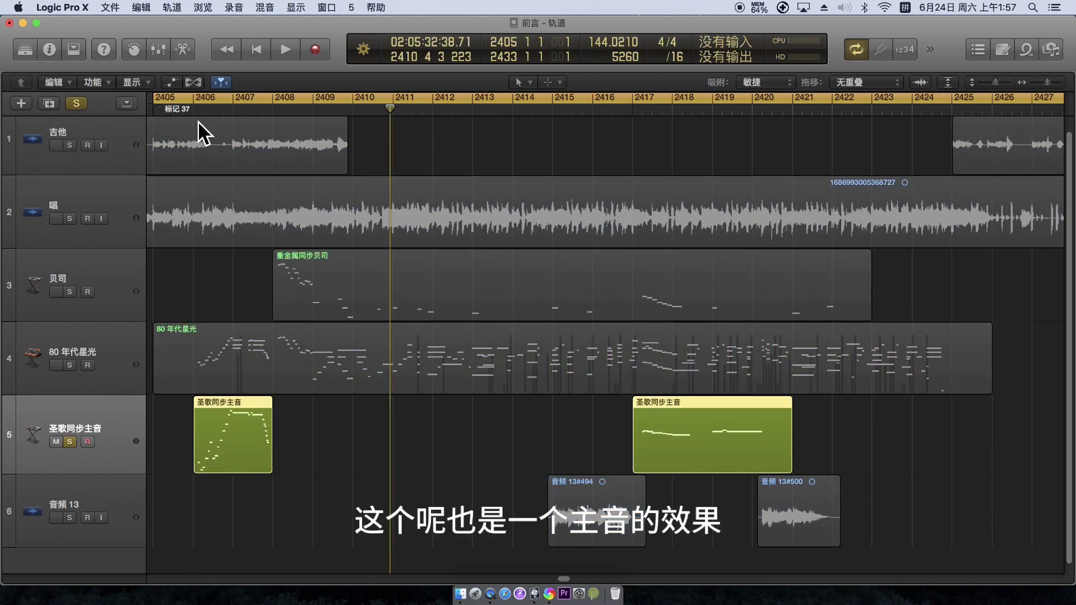
key("space")
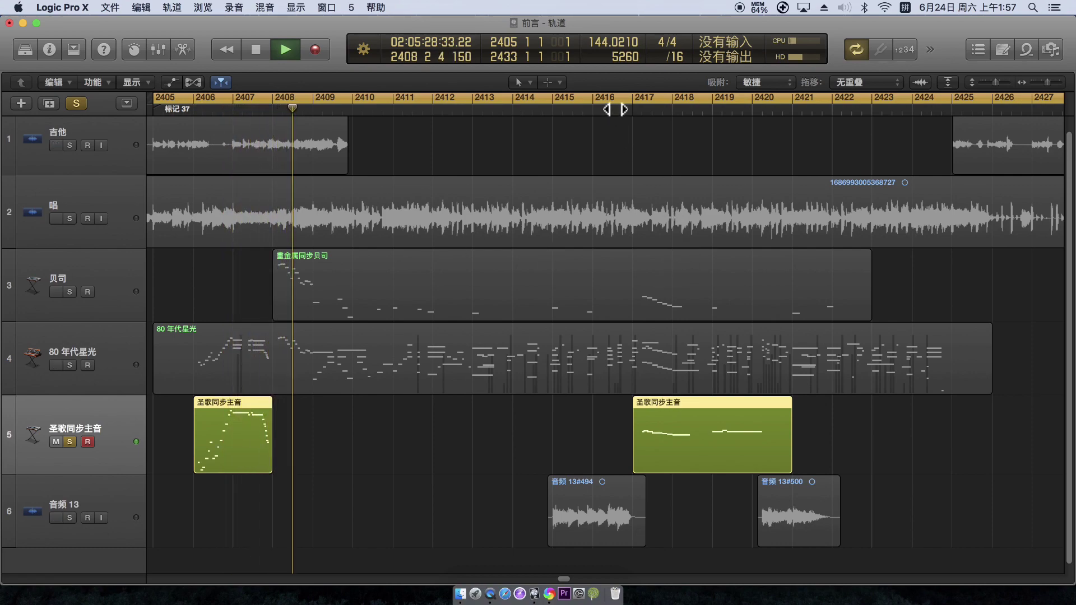
left_click(644, 107)
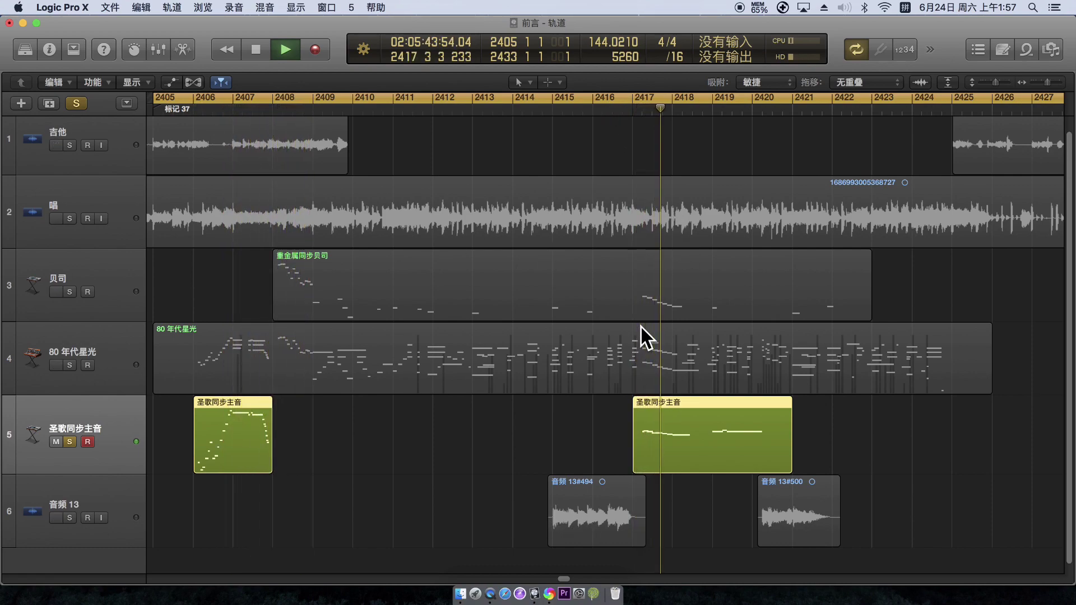
left_click(257, 49)
left_click(69, 442)
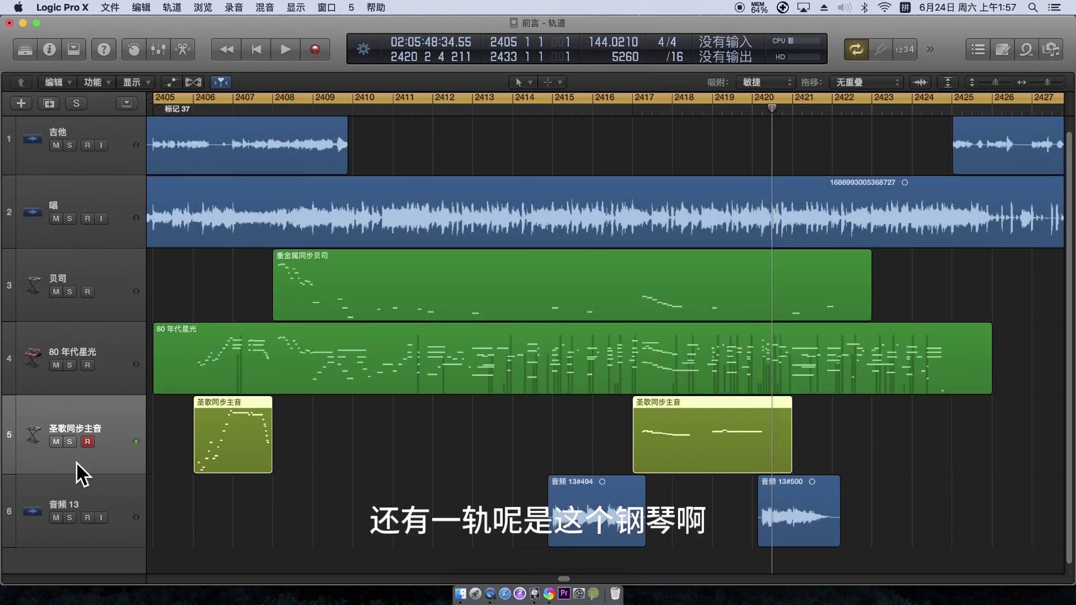
Step: Audition the 音频 13 piano track in solo from bar 2415, stopping playback and clearing the solo at the end
left_click(69, 518)
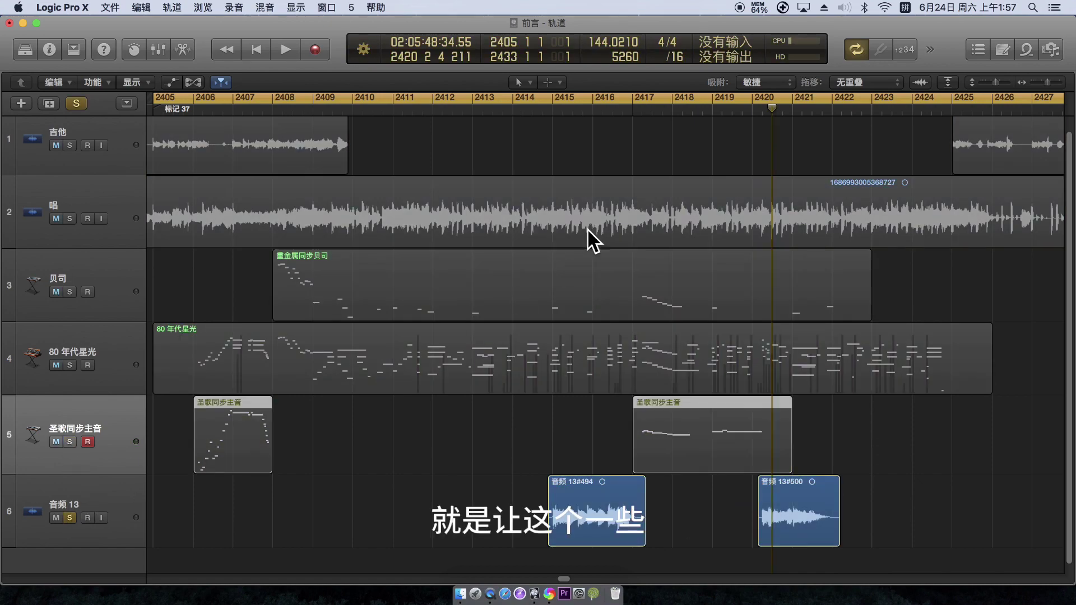
left_click(557, 110)
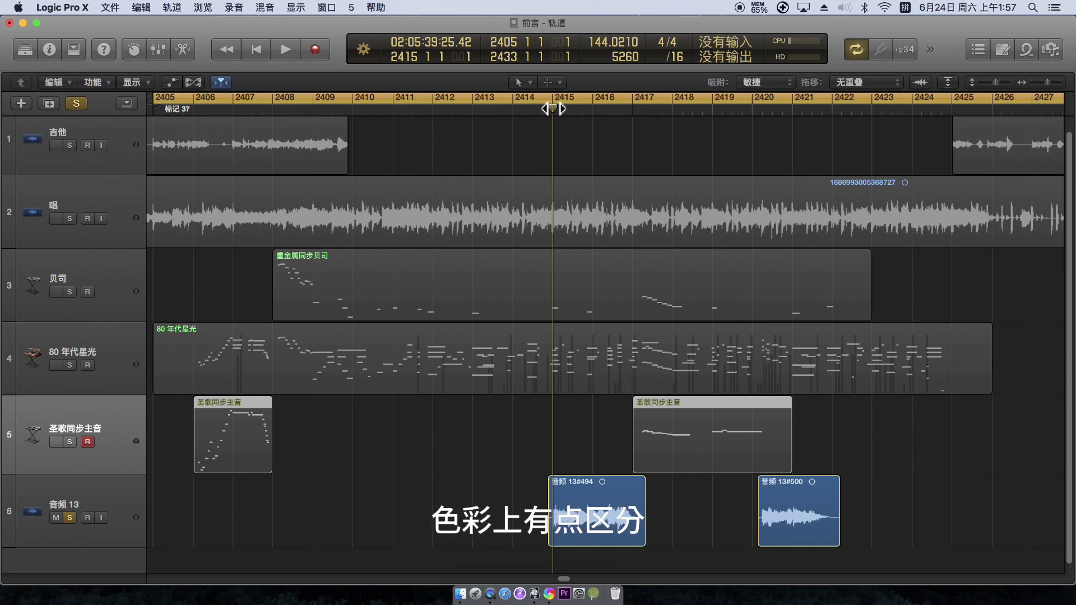
key("space")
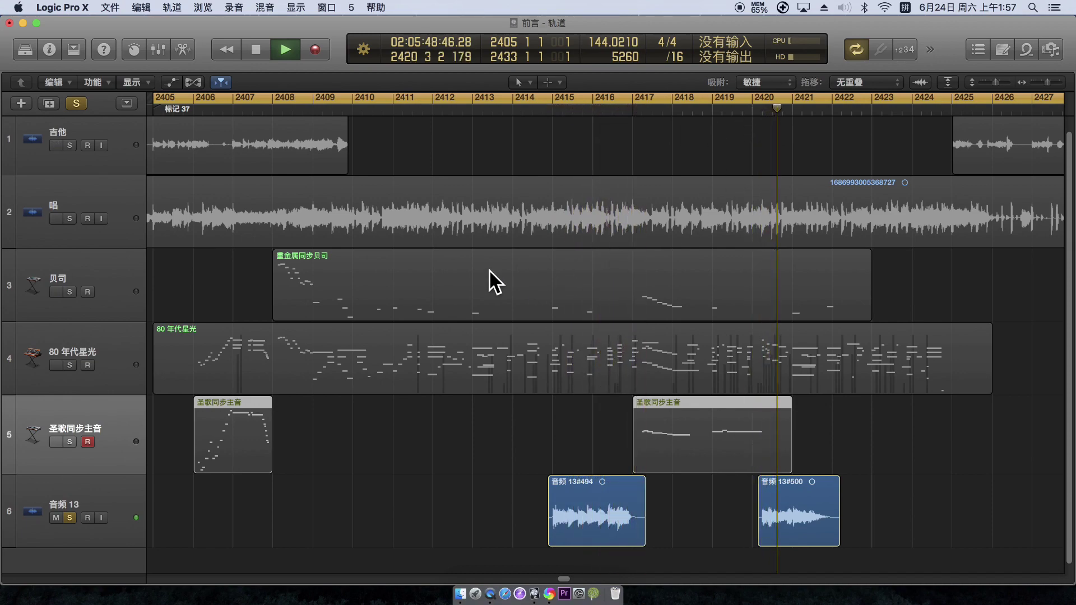
left_click(258, 47)
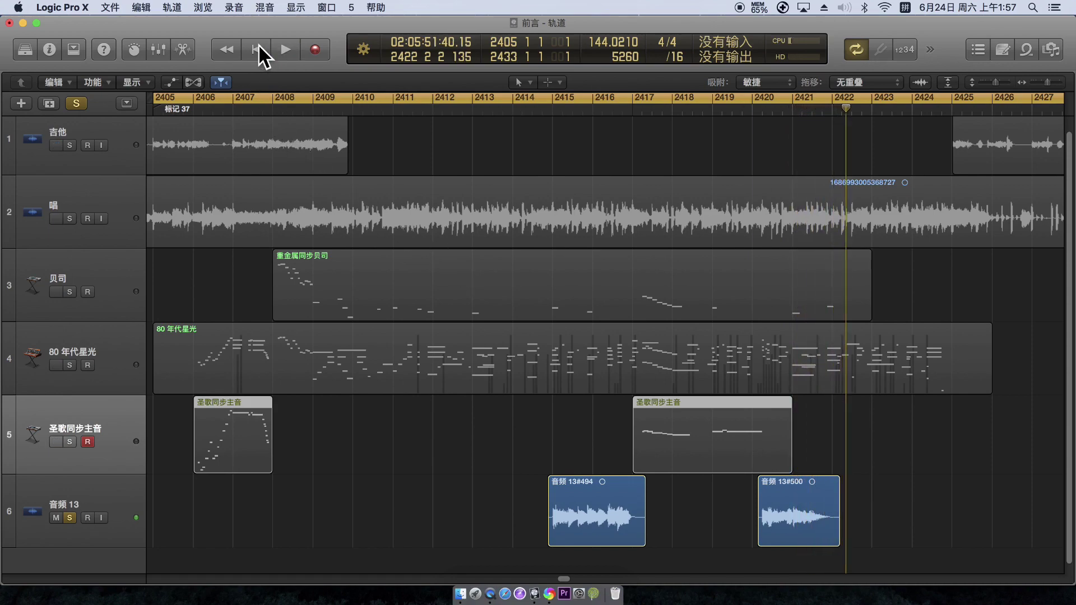
left_click(77, 102)
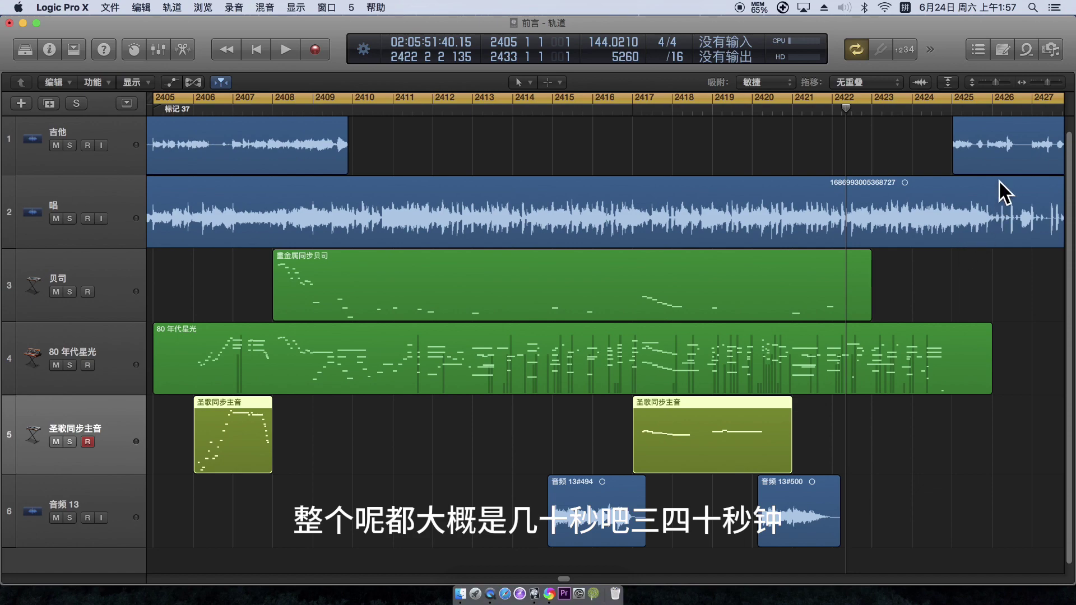
Step: Play the whole arrangement with all tracks audible and stop playback in bar 2426
left_click(1038, 82)
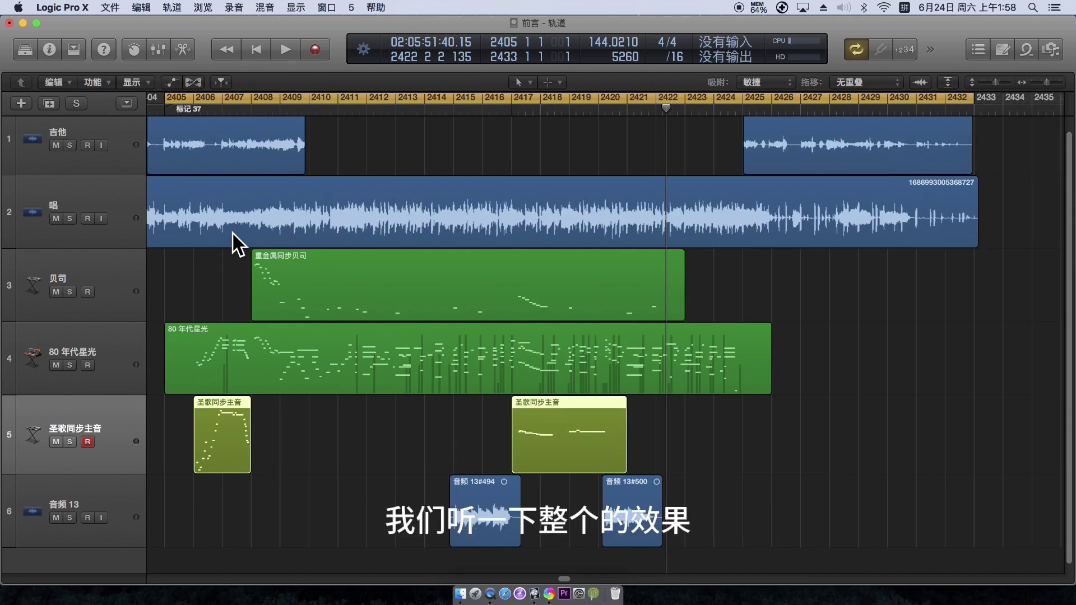
left_click(283, 50)
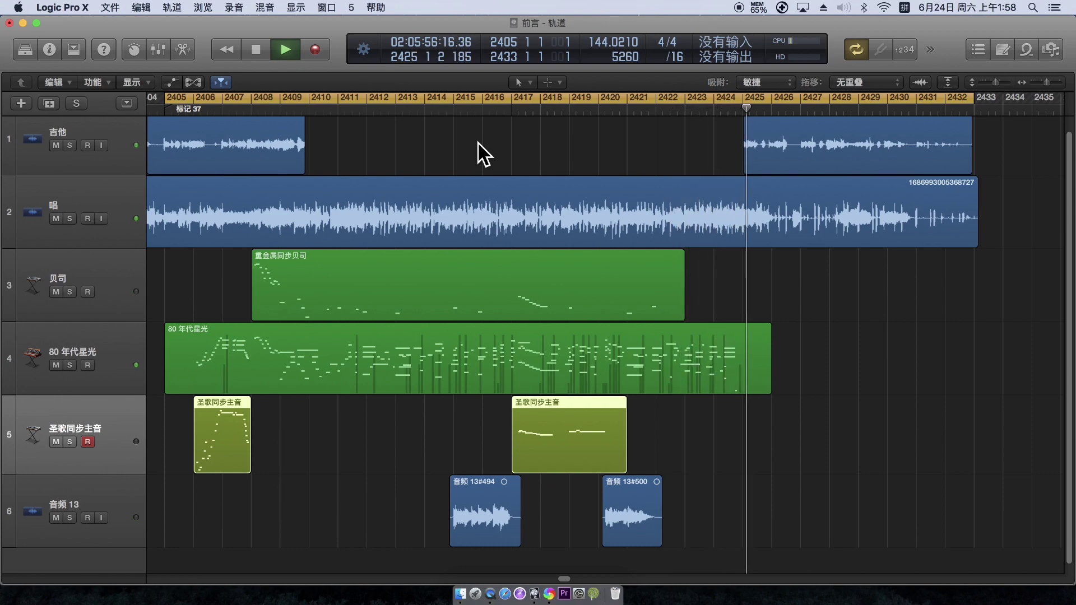
left_click(251, 44)
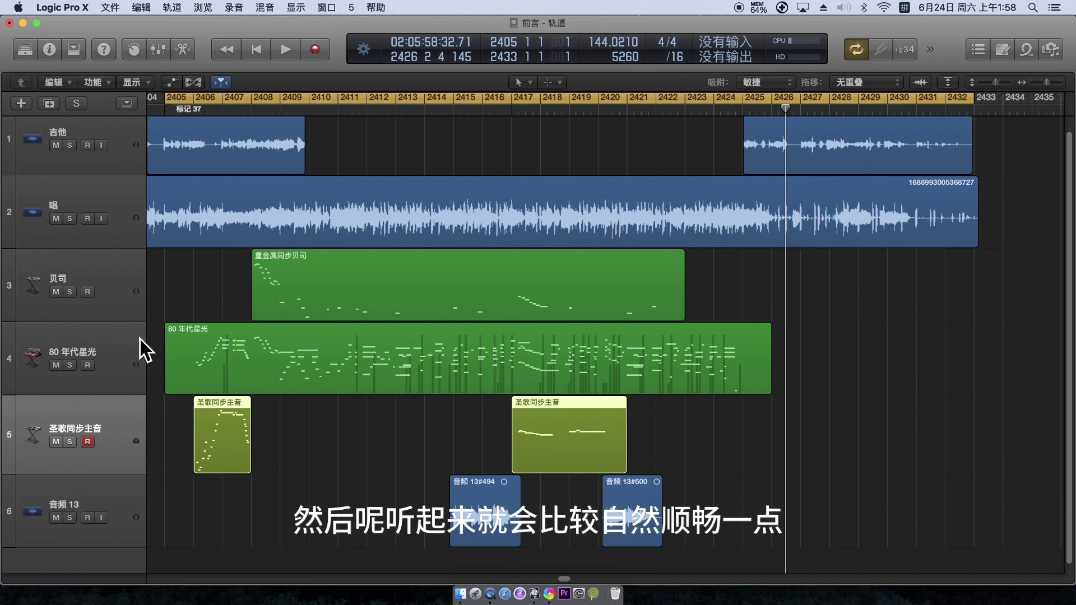
Step: Inspect the notes of the 80 年代星光 region in the piano roll and as a score, closing the editor at the end
left_click(109, 340)
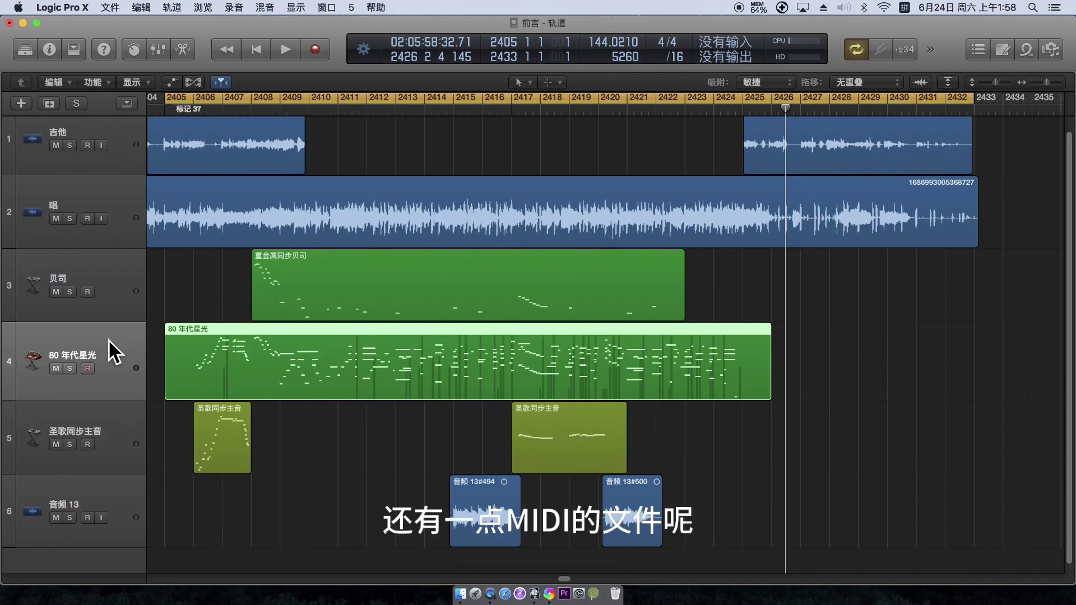
double_click(355, 356)
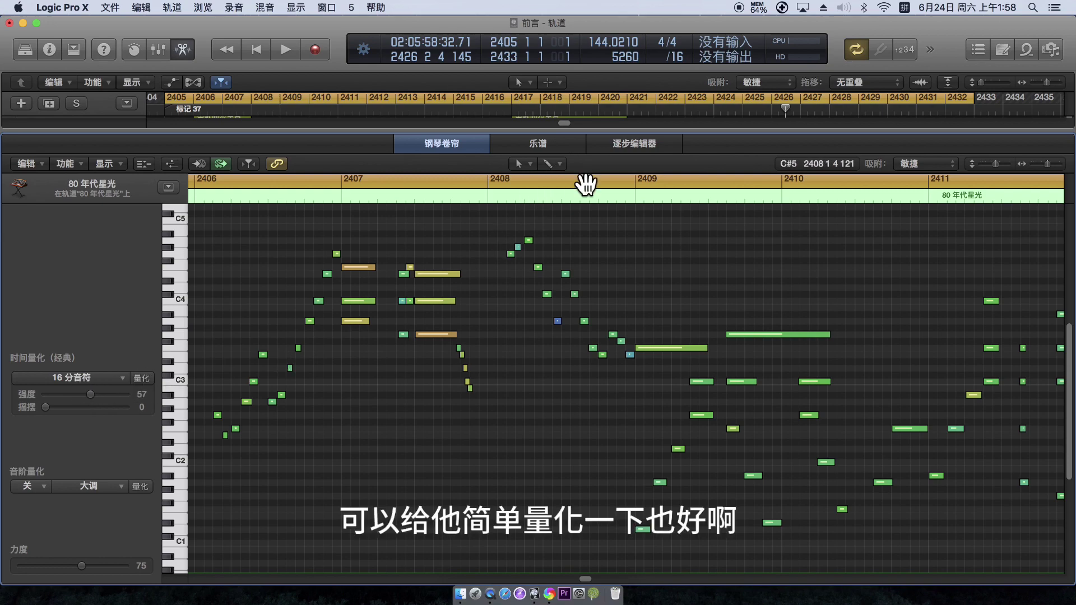
left_click(539, 143)
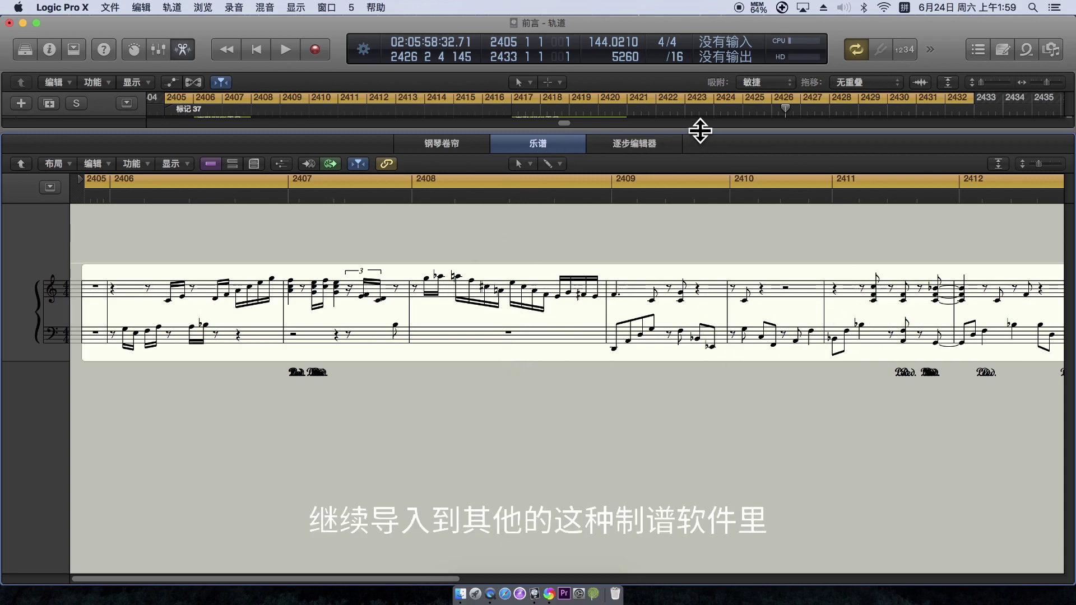
left_click_drag(700, 130, 697, 589)
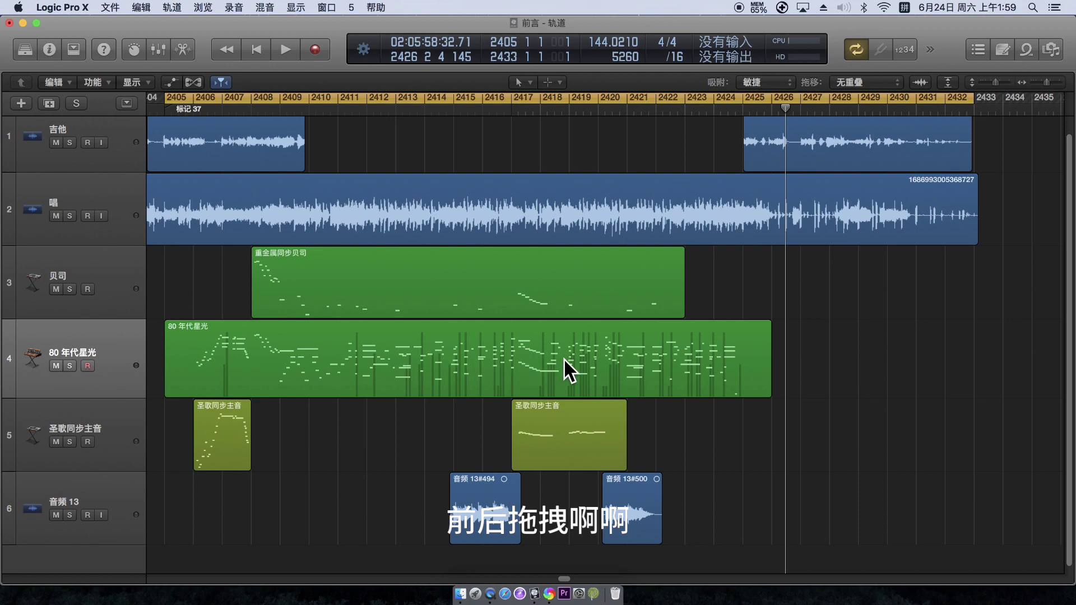
double_click(318, 377)
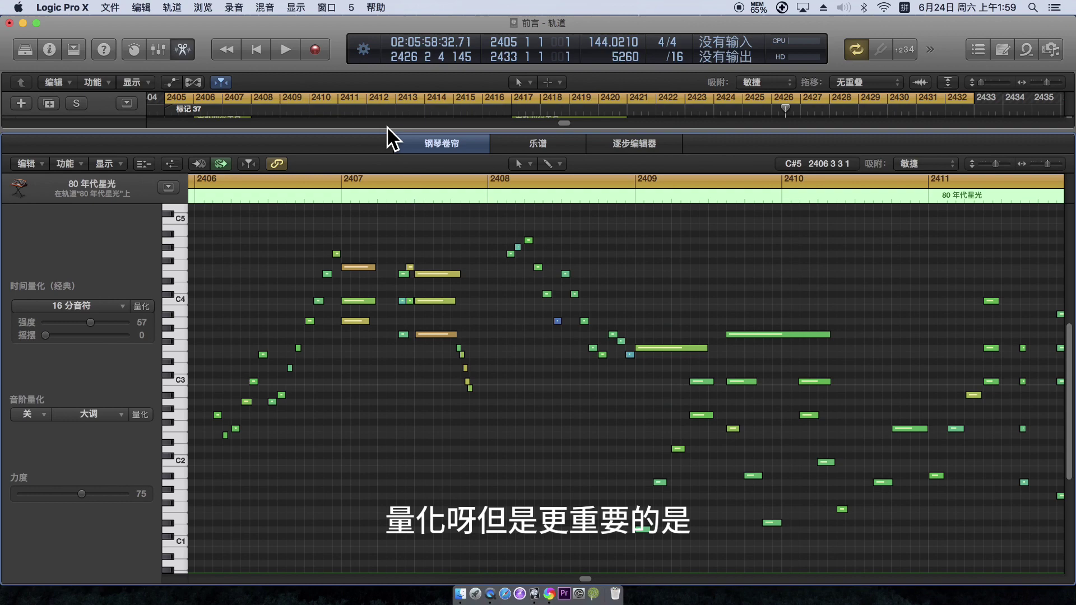
key("e")
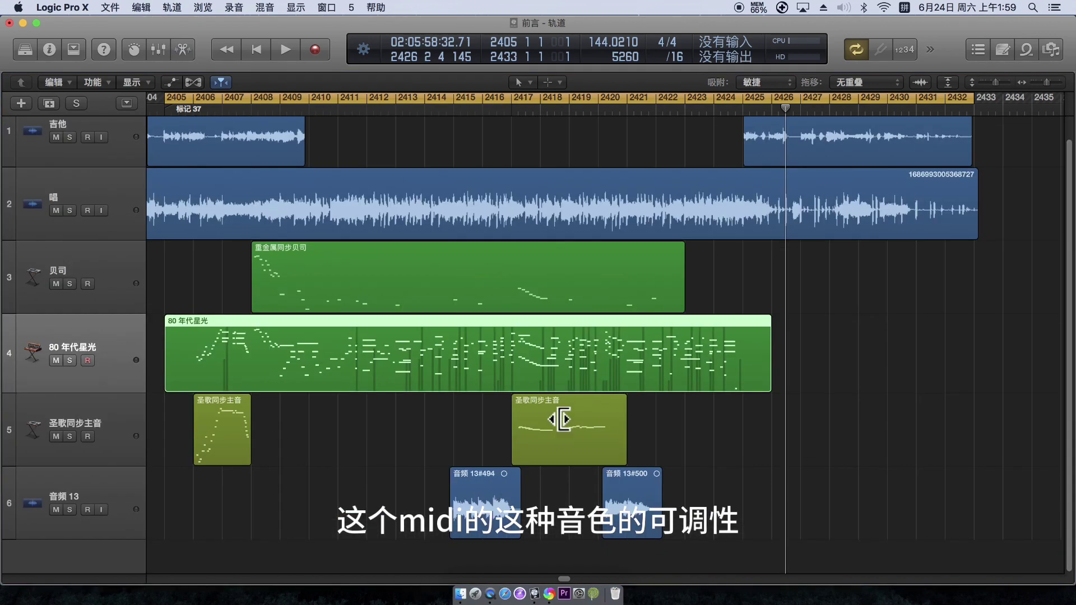
Step: Show the Smart Controls of the 80 年代星光 track and audition it in solo from bar 2421, repositioning the playhead once before stopping
key("b")
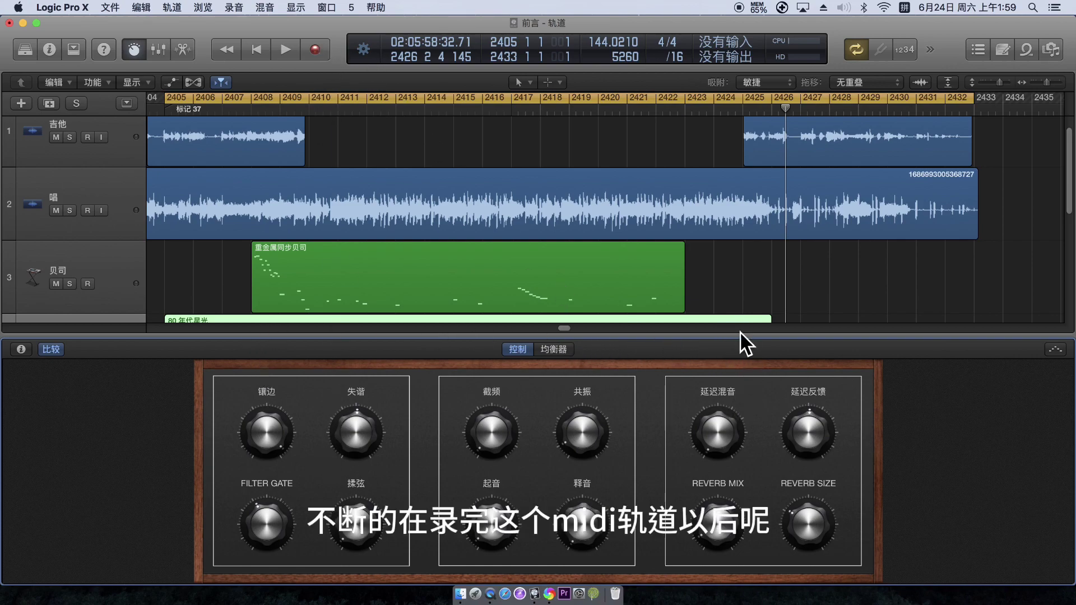
scroll(718, 311, "down", 5)
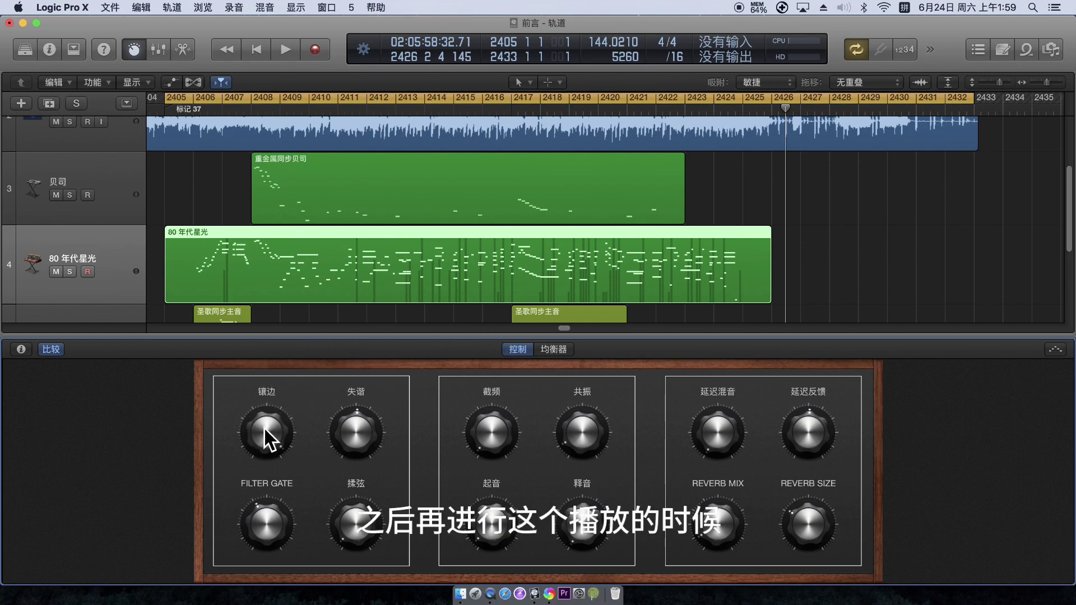
left_click(70, 272)
left_click(649, 111)
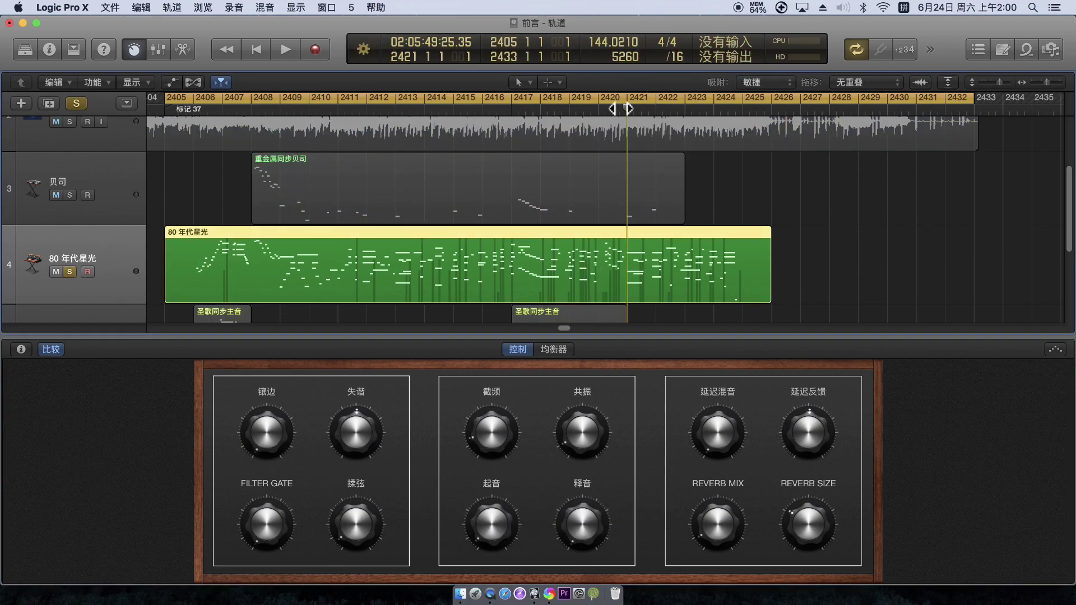
key("space")
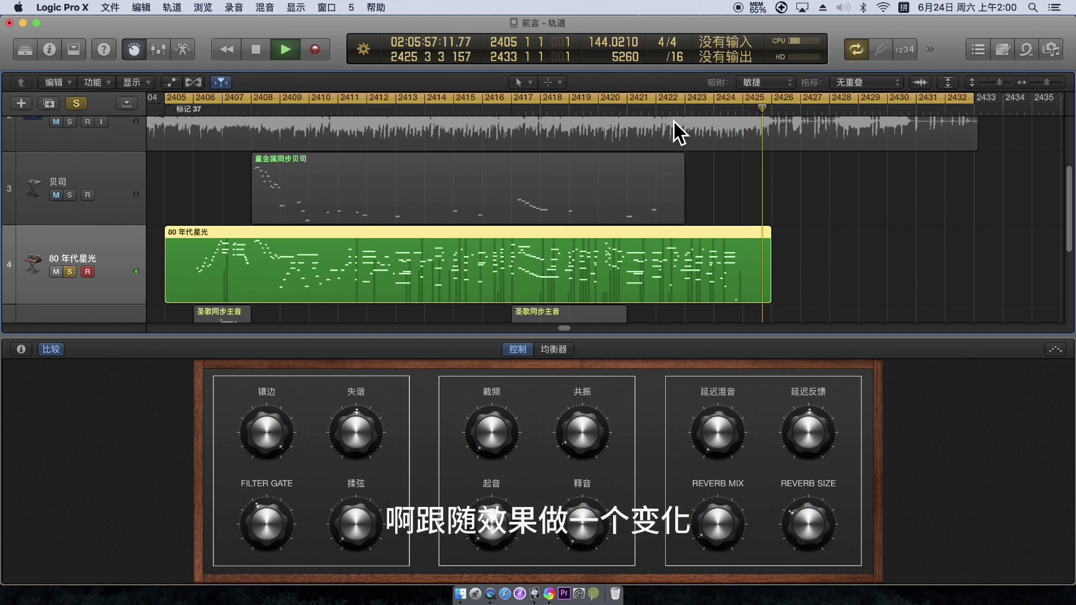
left_click(662, 104)
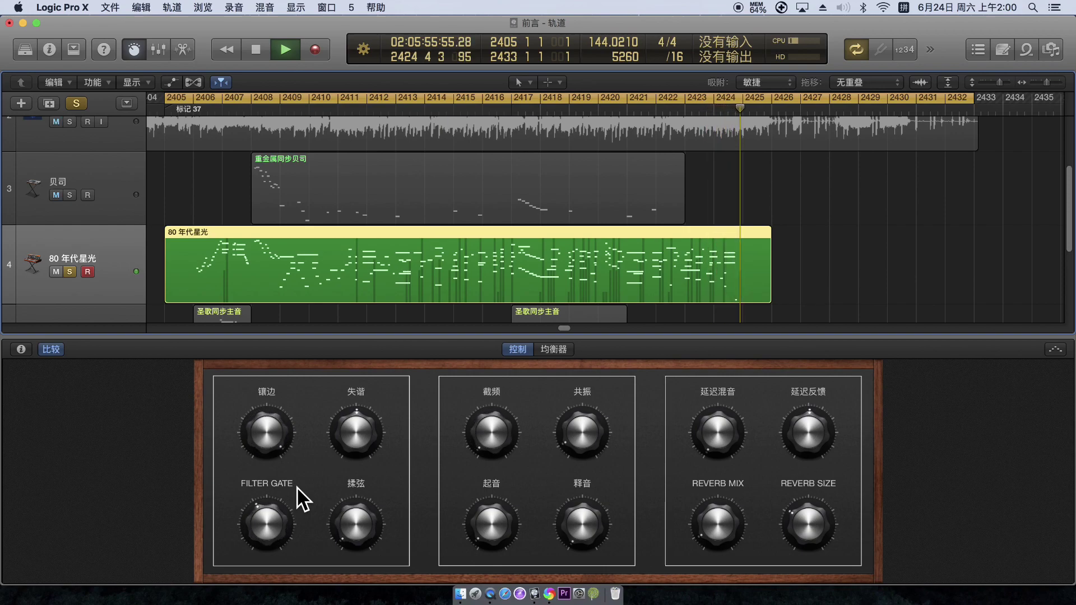
key("space")
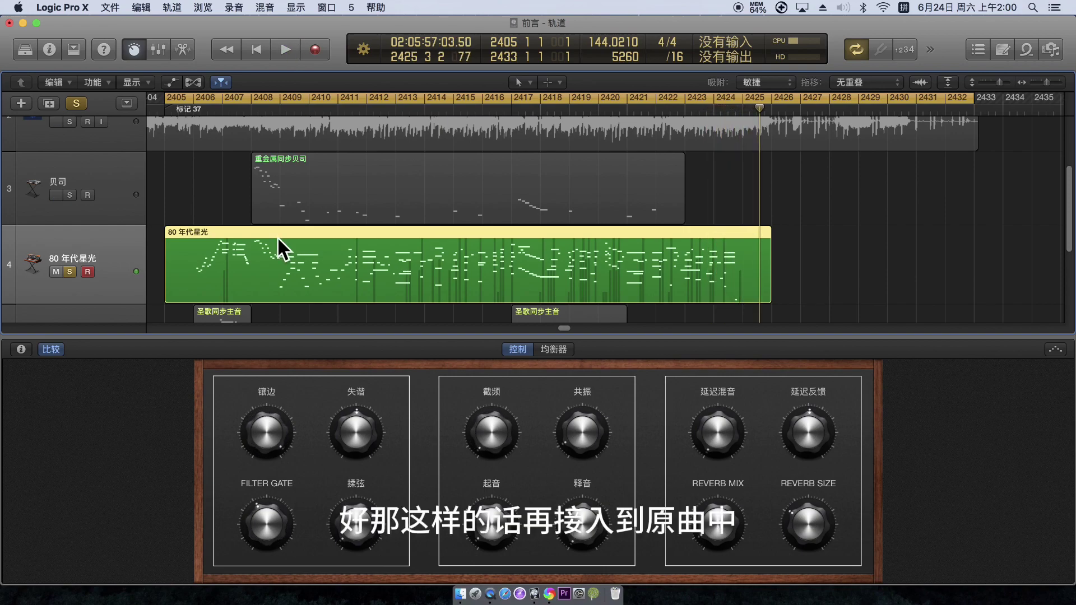
Step: Solo the 吉他 track together with 80 年代星光, audition the transition between them, and stop playback in bar 2426
scroll(520, 224, "up", 4)
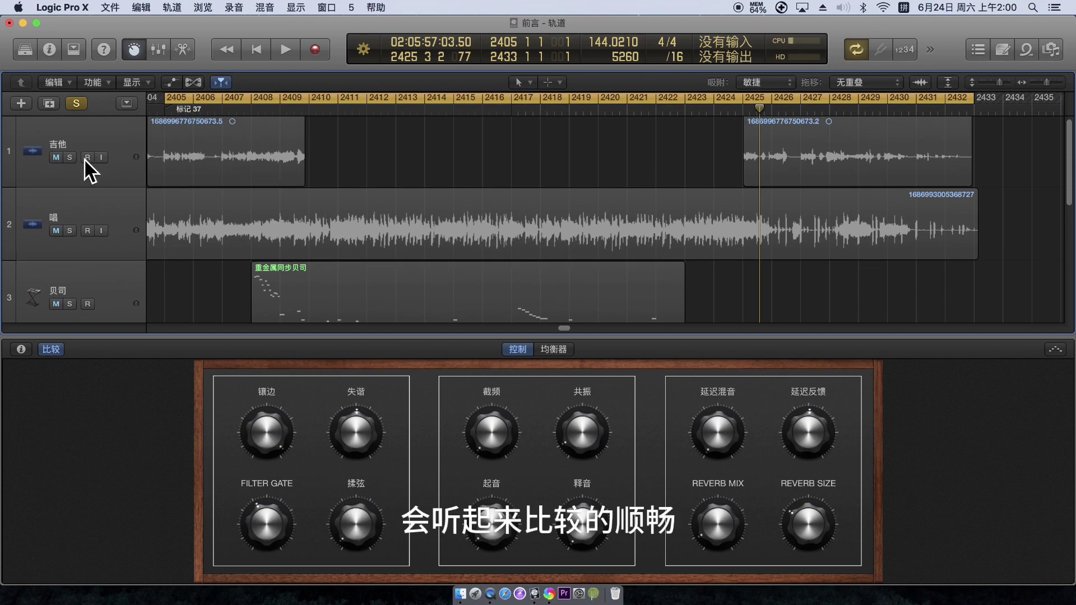
left_click(69, 157)
scroll(432, 156, "down", 5)
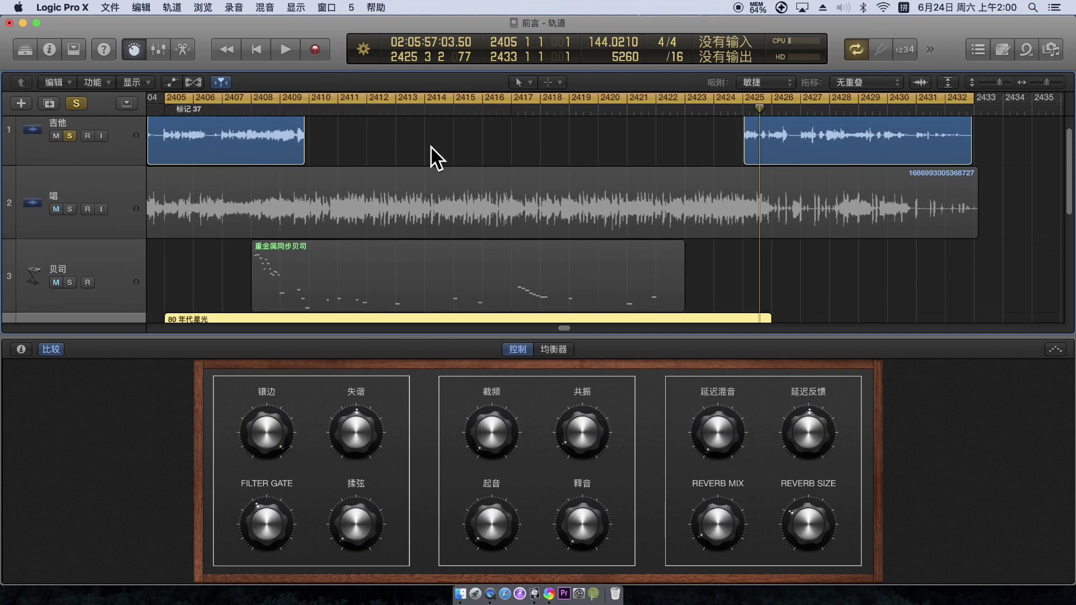
left_click(621, 106)
key("space")
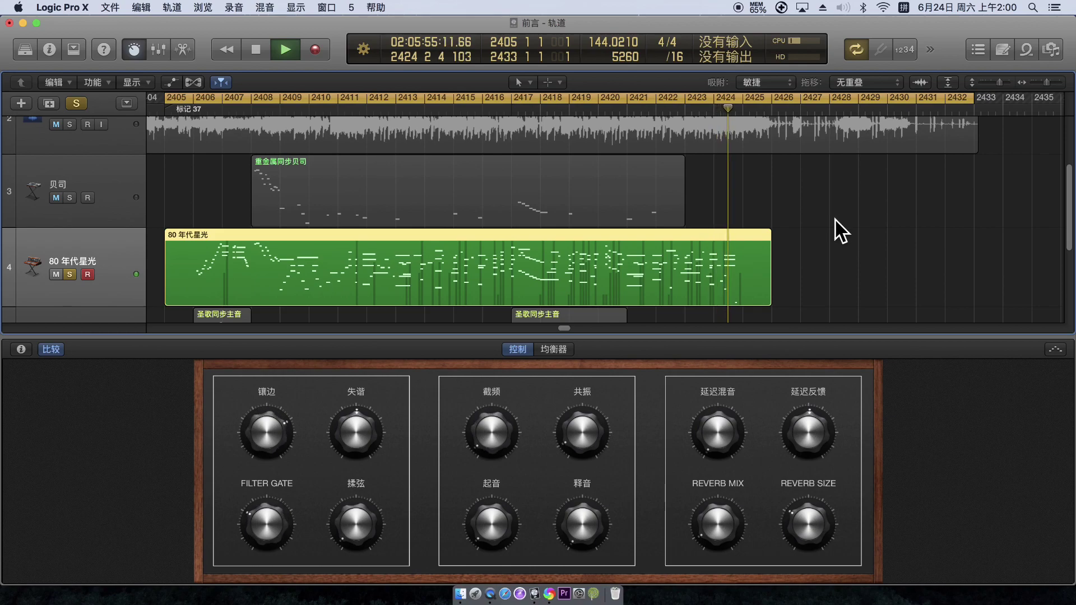
scroll(821, 230, "up", 1)
scroll(818, 218, "up", 3)
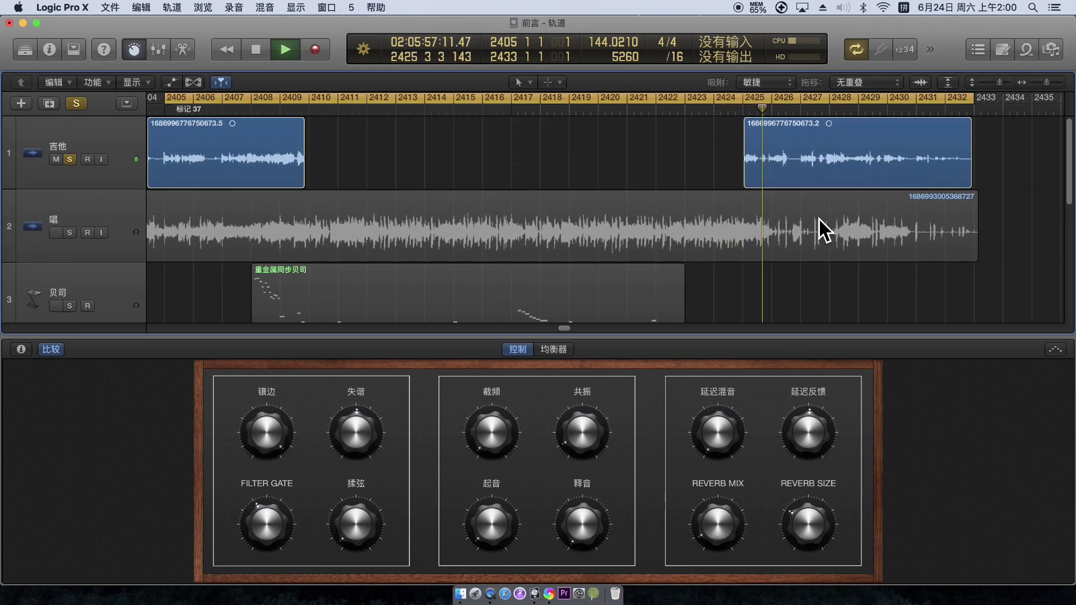
left_click(256, 49)
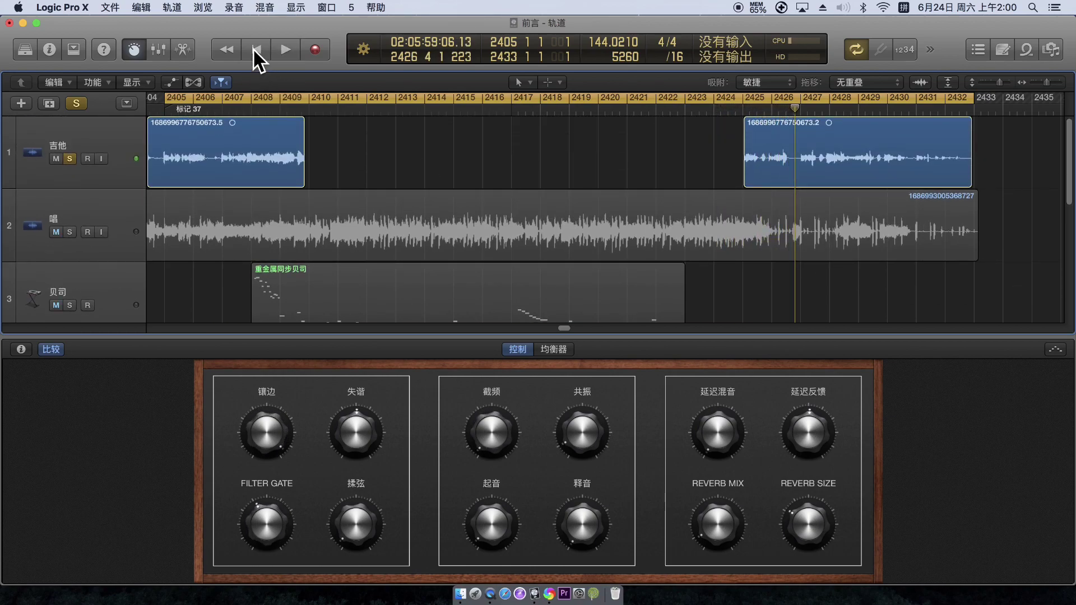
Step: Clear all solos, play the full arrangement from bar 2421 through the transition back to the guitar, and stop in bar 2426
scroll(522, 133, "down", 4)
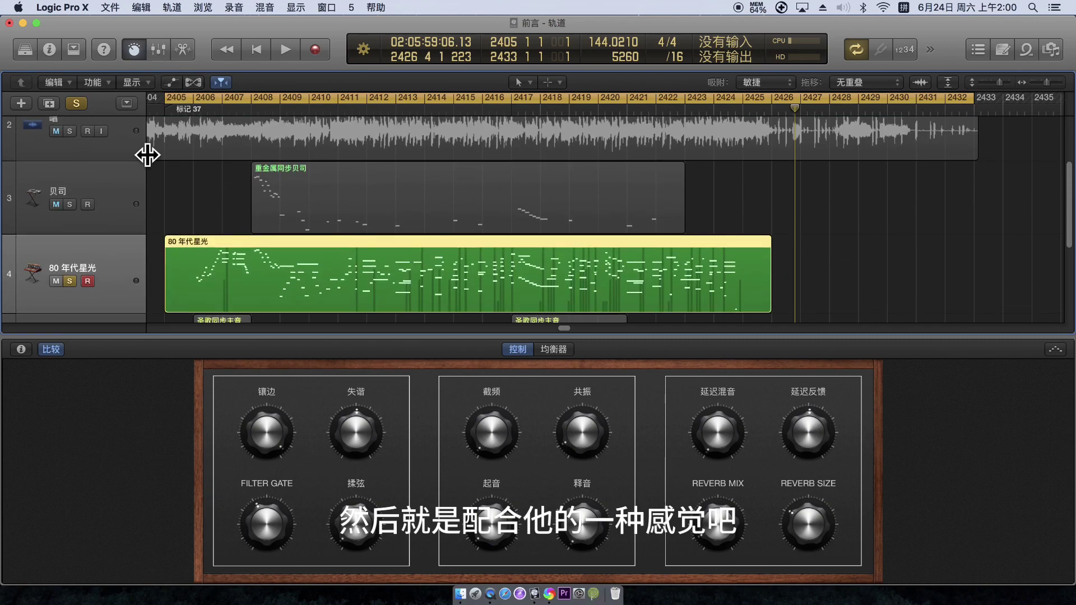
left_click(78, 102)
left_click(641, 107)
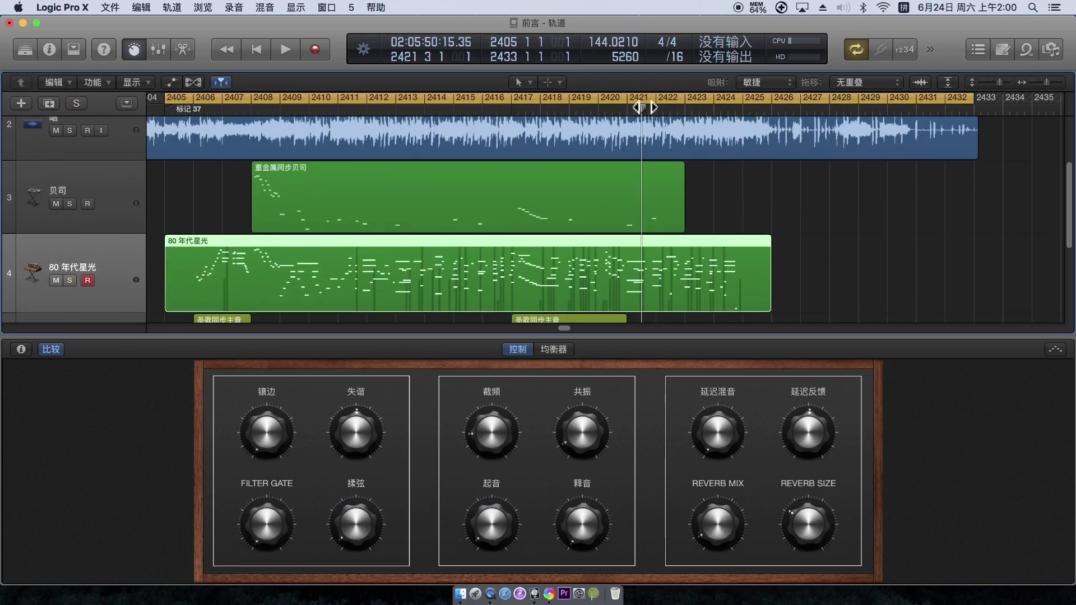
key("space")
scroll(871, 221, "down", 1)
scroll(872, 221, "up", 1)
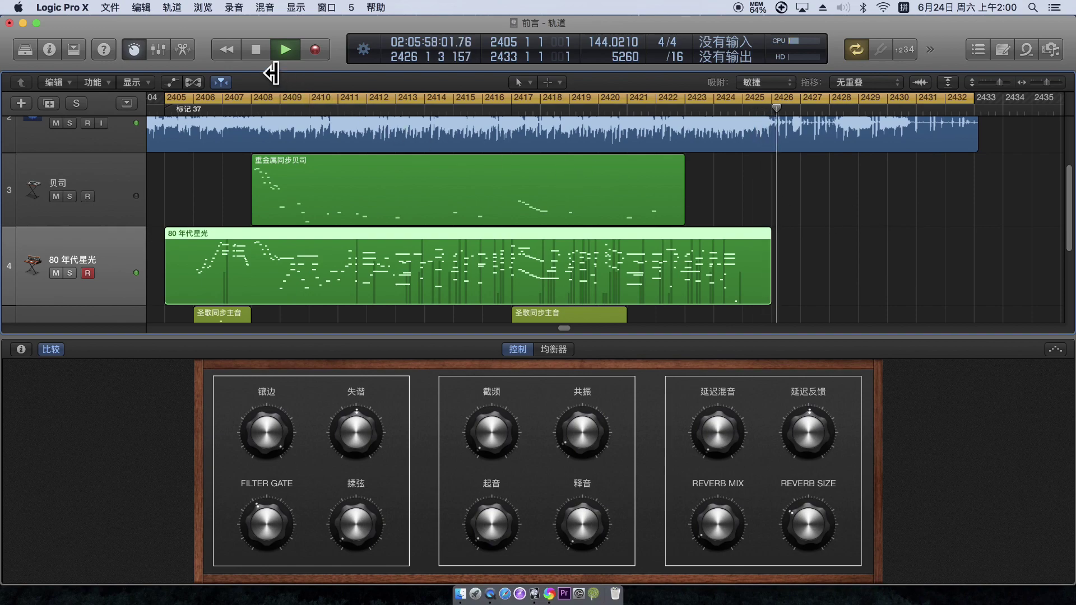
left_click(257, 50)
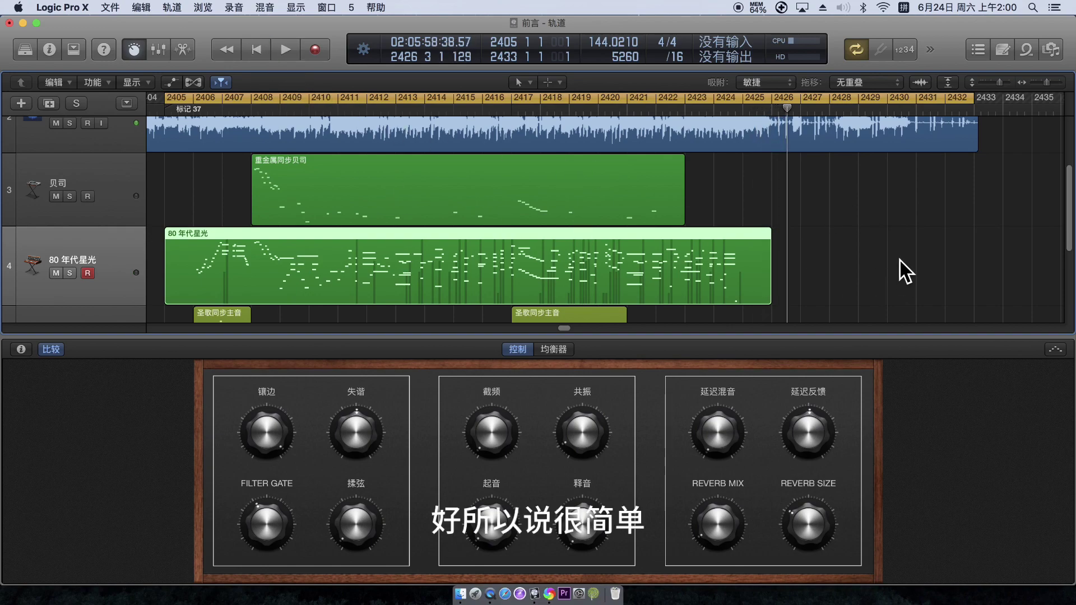